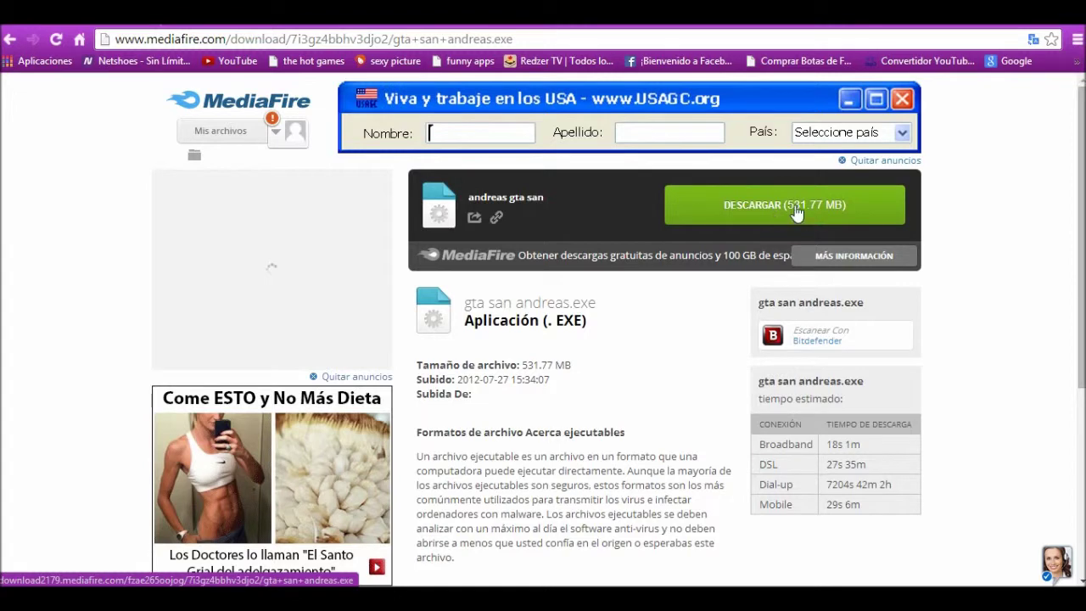
Start downloading gta san andreas.exe from its MediaFire page and cancel the duplicate download.
mouse_move(763, 216)
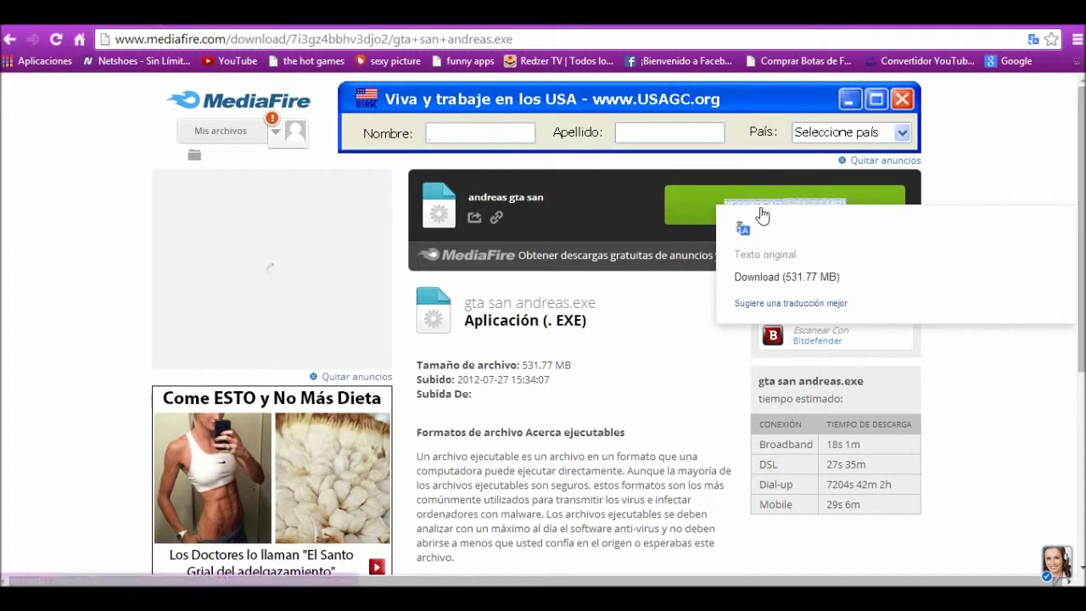
left_click(684, 211)
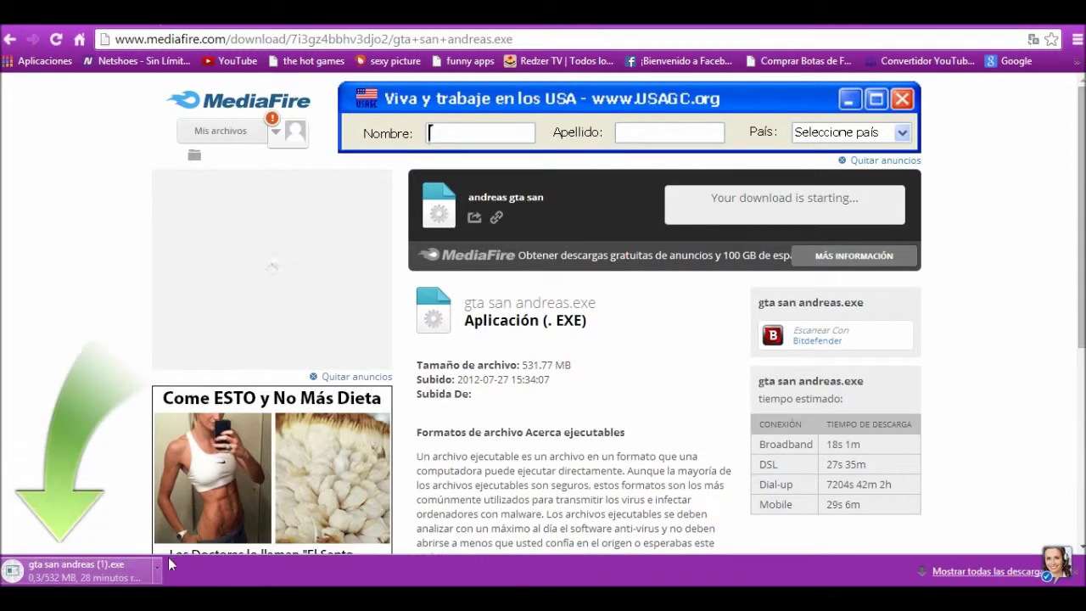
left_click(156, 574)
left_click(187, 544)
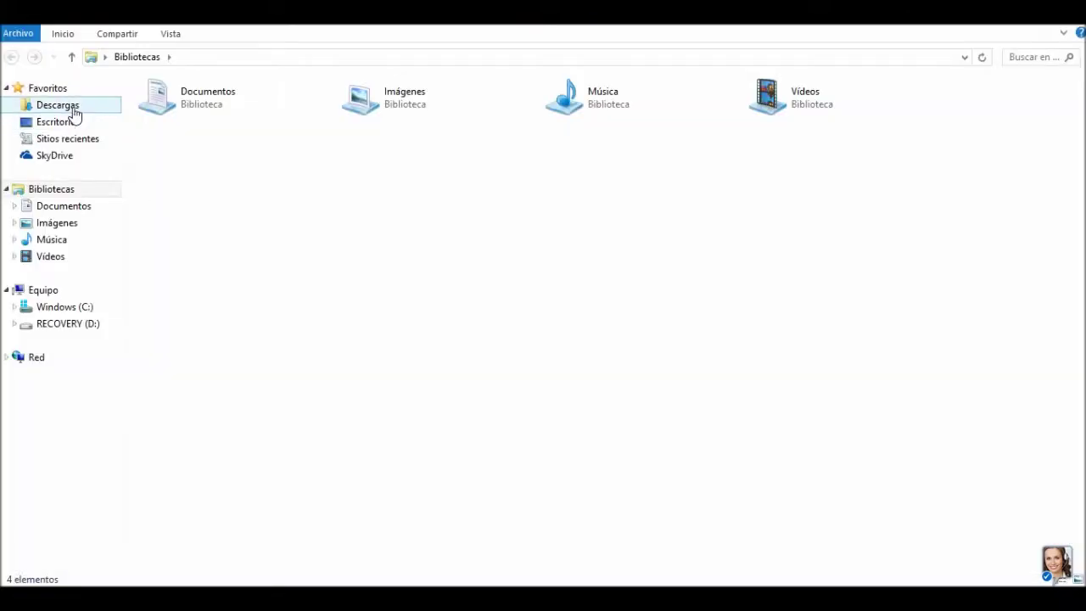
Move gta san andreas.exe from the Downloads folder onto the desktop and close the folder window.
left_click(74, 114)
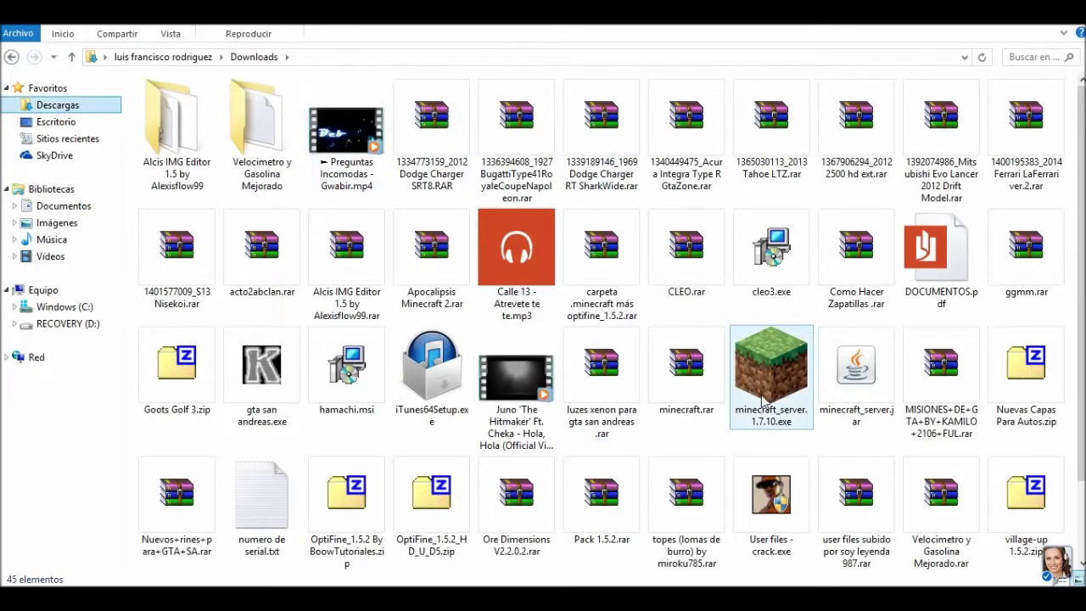
scroll(1059, 341, "down", 2)
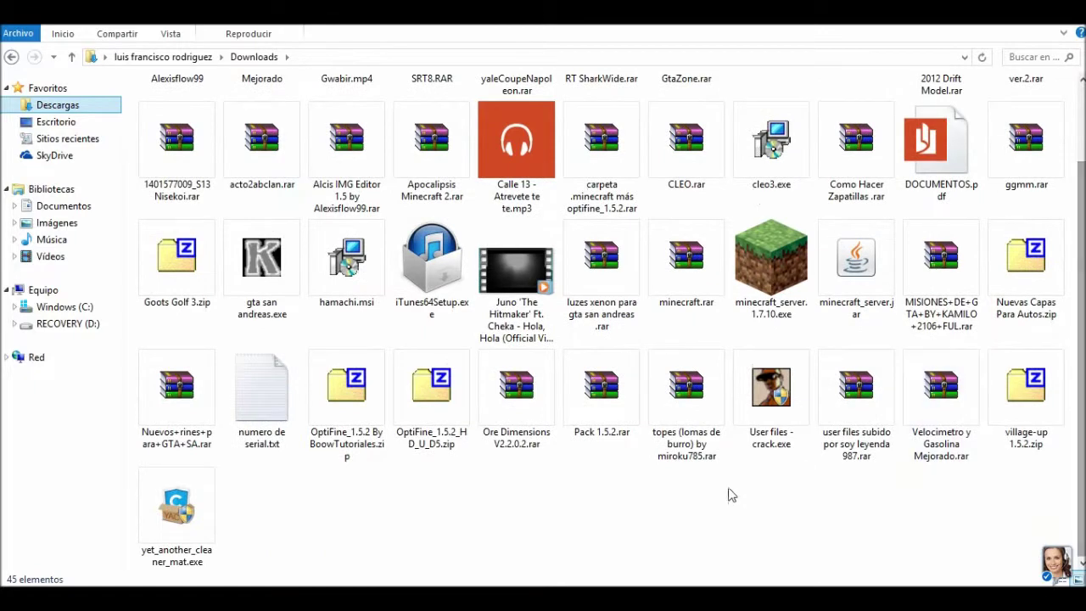
left_click(1041, 14)
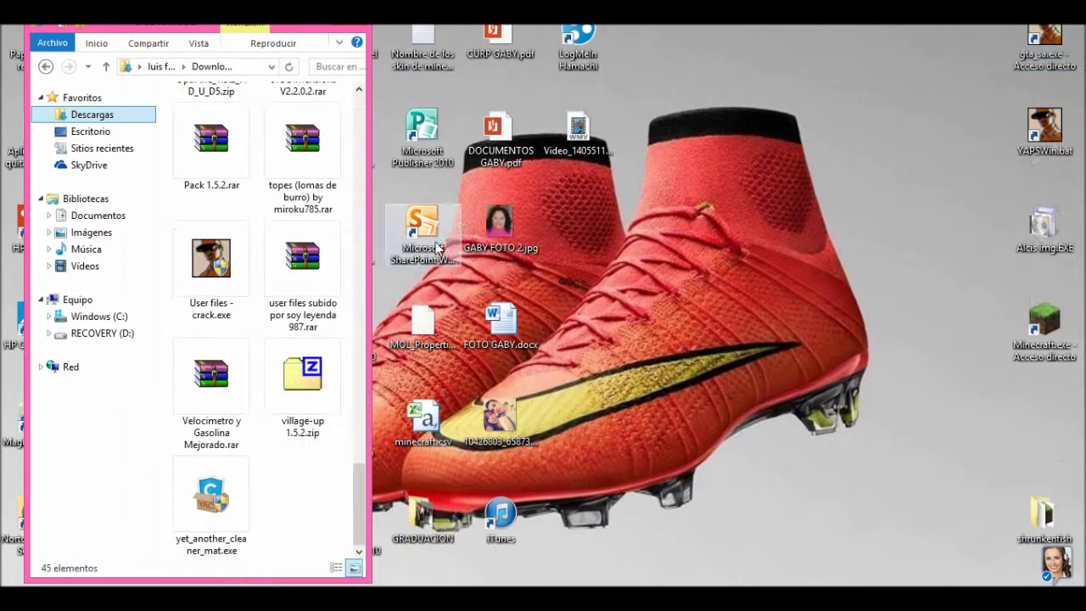
scroll(360, 440, "up", 8)
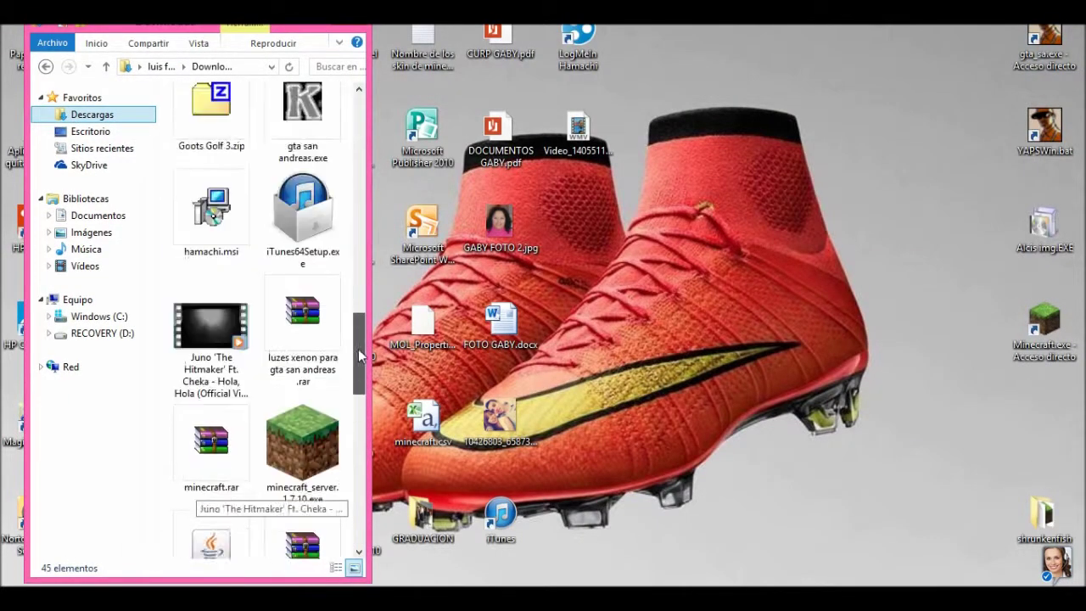
scroll(360, 356, "up", 6)
left_click(303, 339)
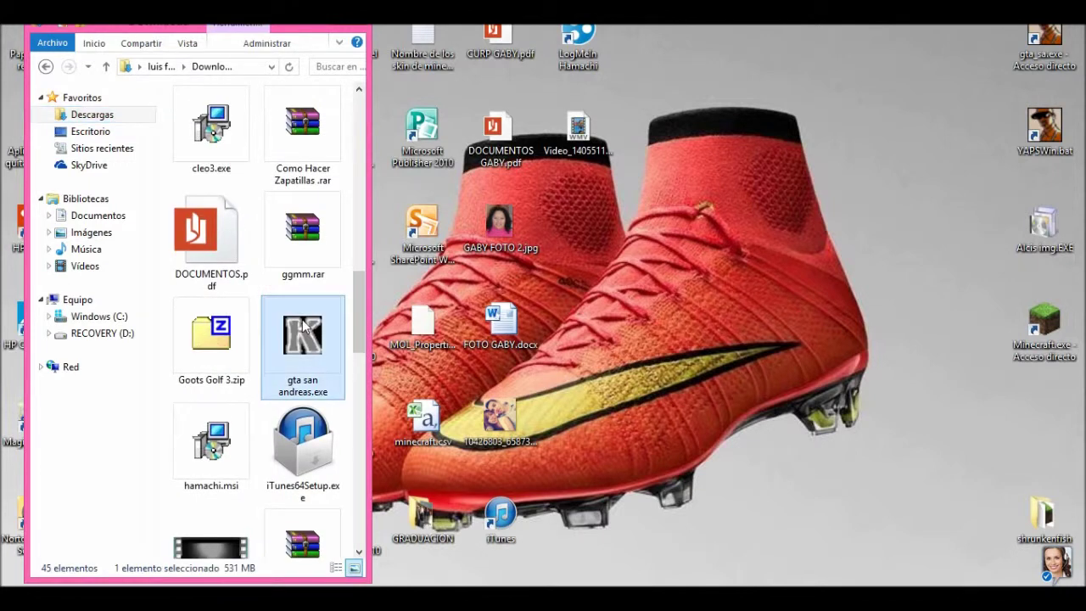
left_click_drag(303, 356, 811, 238)
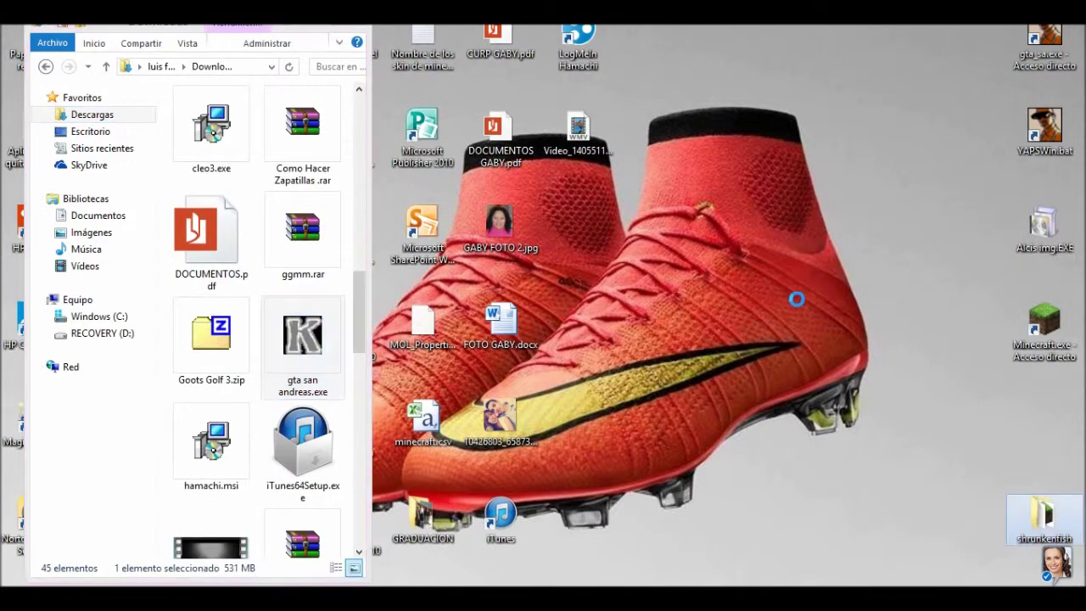
left_click(352, 25)
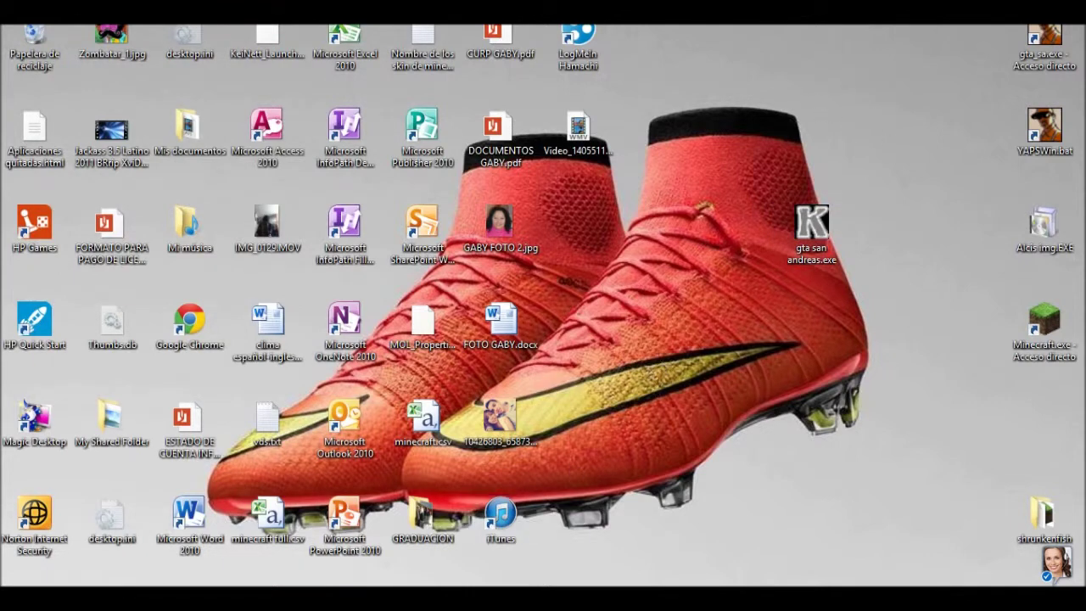
View the Grand Theft Auto San Andreas Mod folder inside Archivos de programa (x86) on drive C, and close the window.
key("super+e")
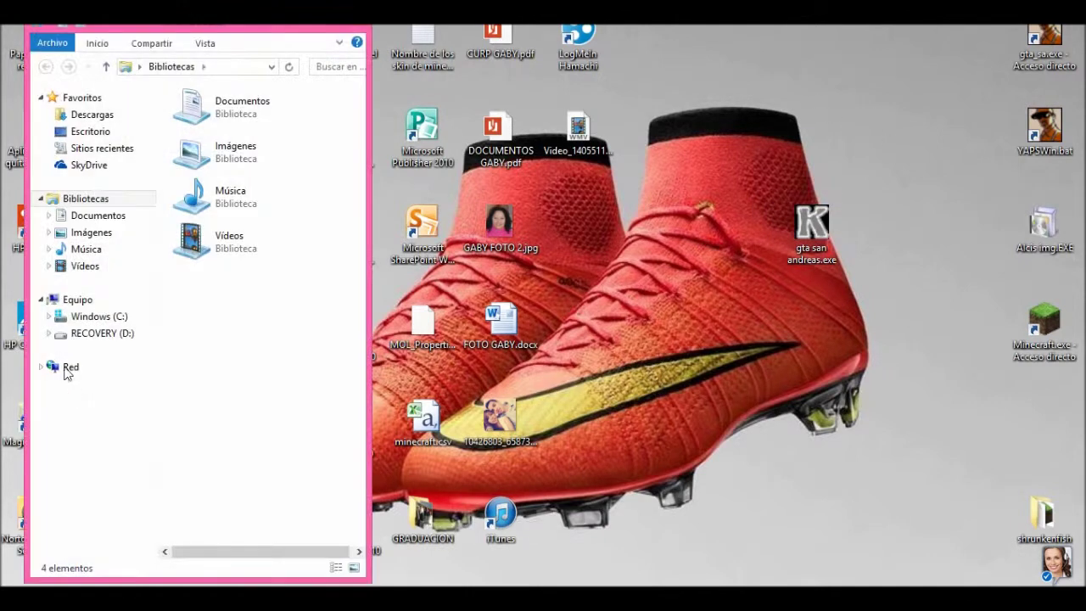
left_click(91, 318)
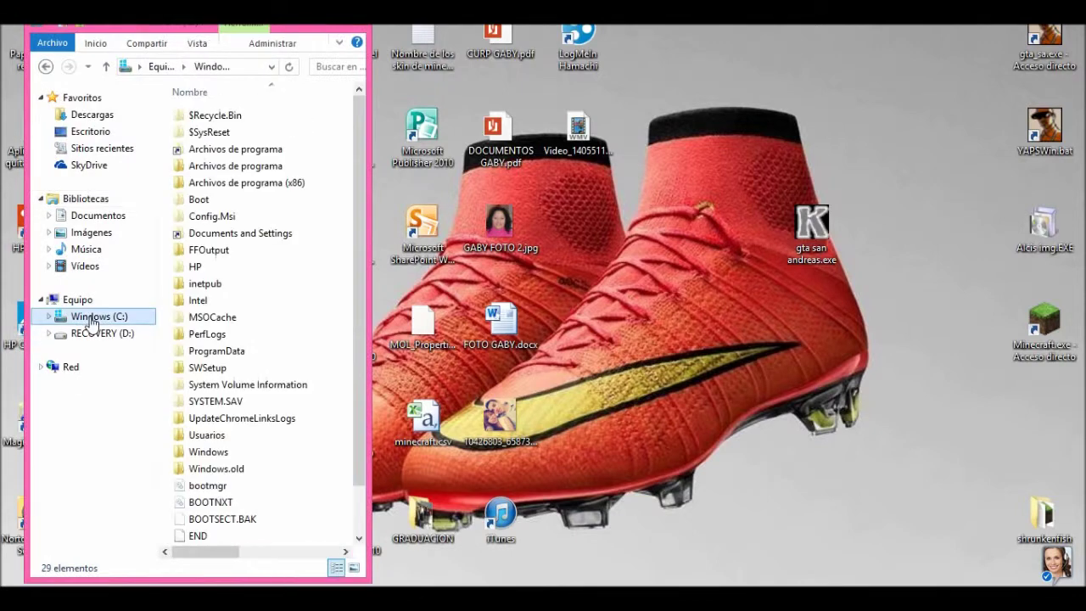
double_click(225, 187)
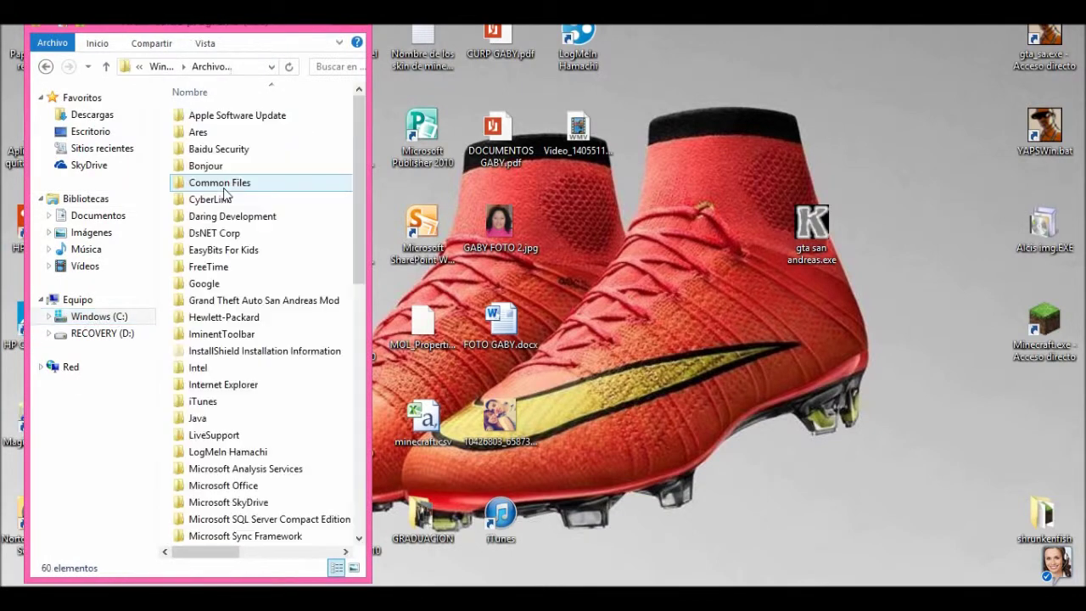
double_click(222, 303)
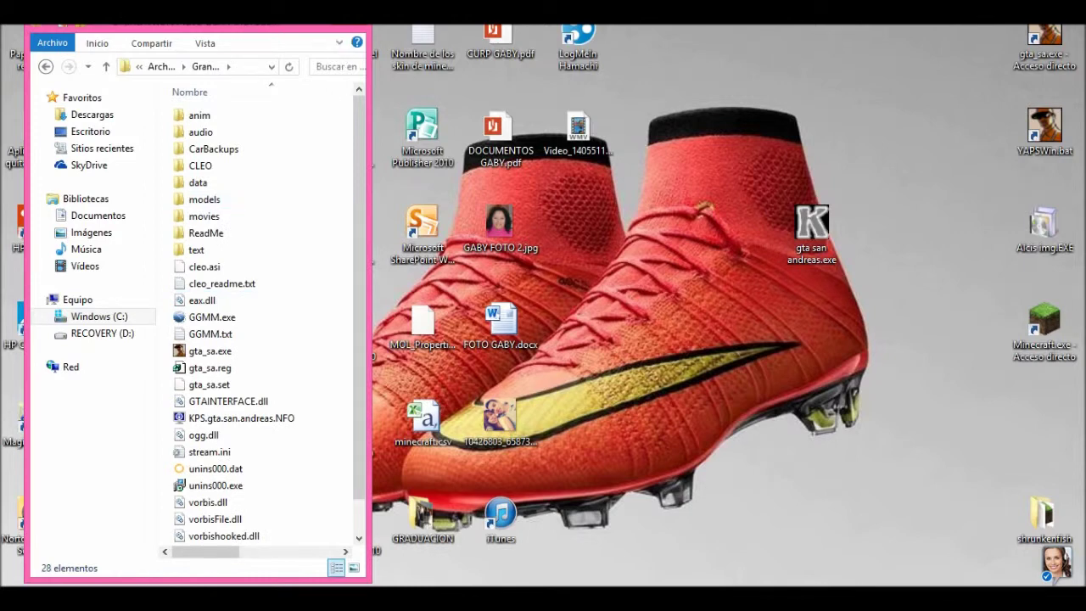
left_click(346, 25)
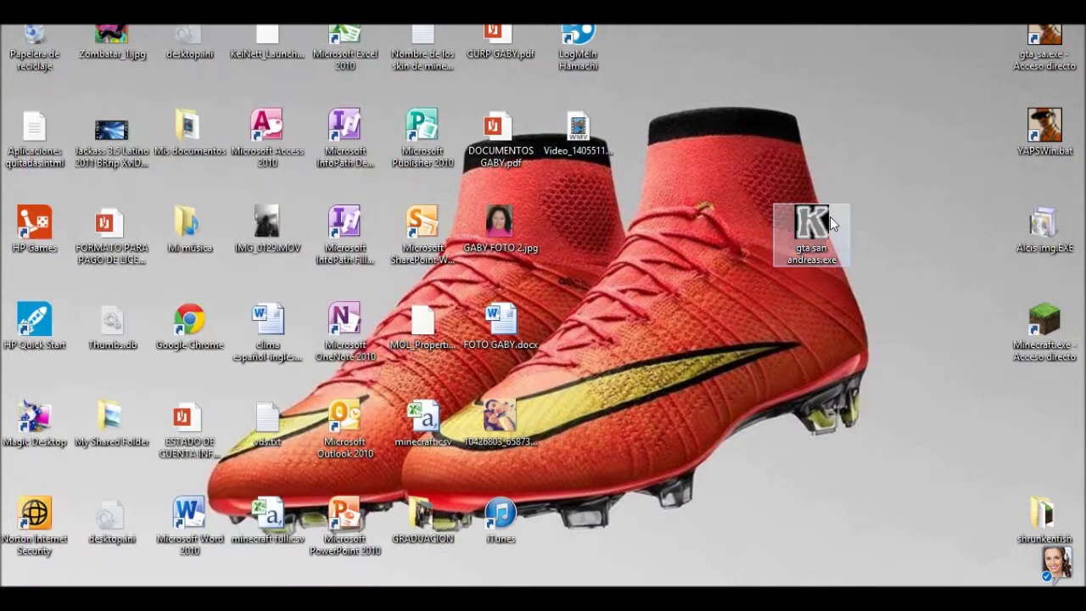
Create a new folder on the desktop named "sana nadreas".
right_click(927, 81)
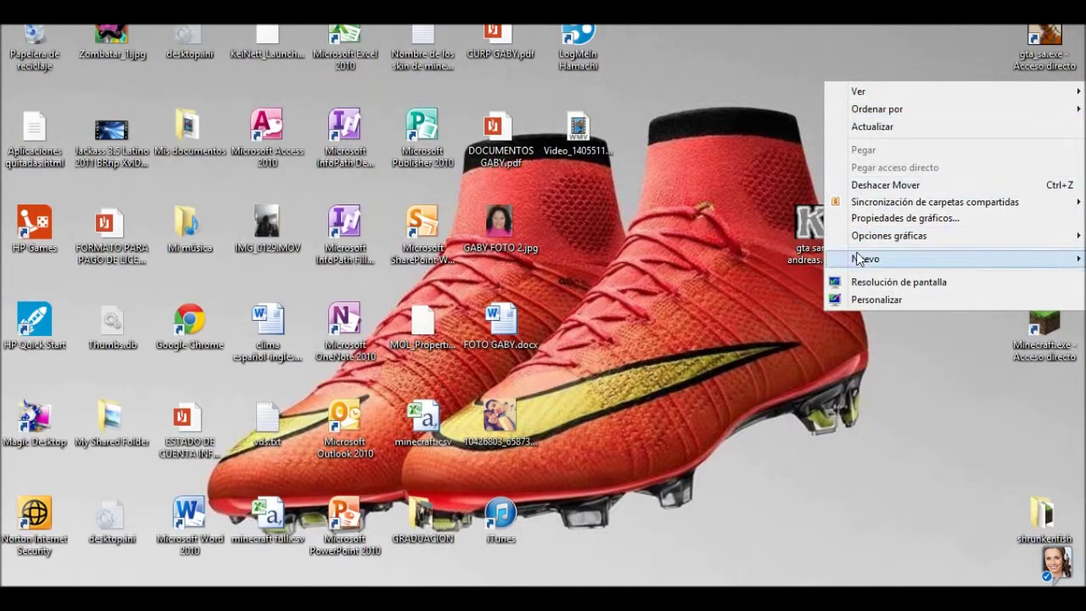
mouse_move(928, 259)
left_click(770, 258)
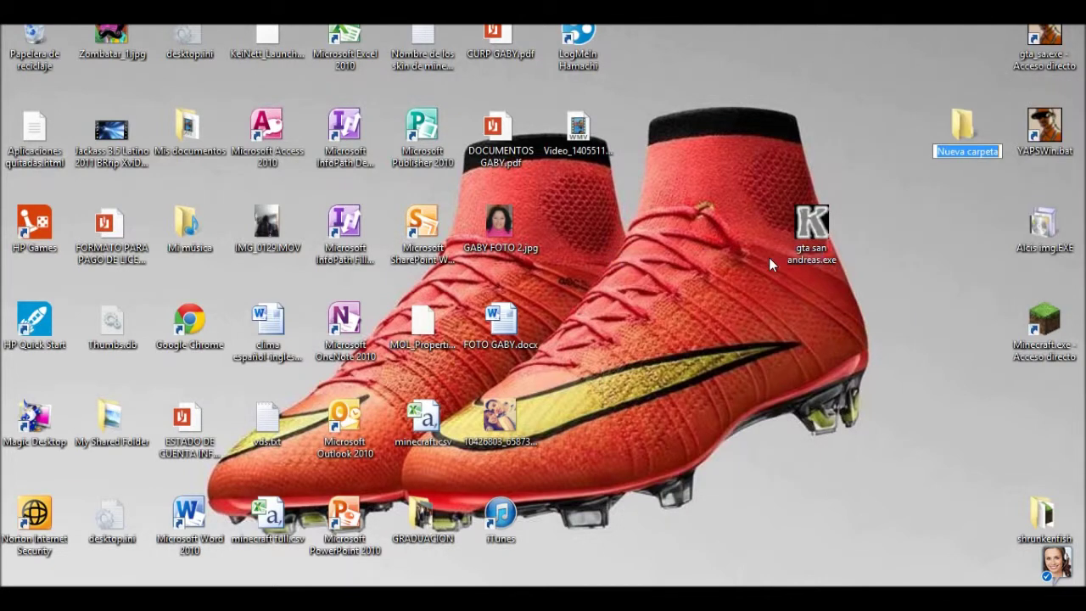
type("sana nadreas")
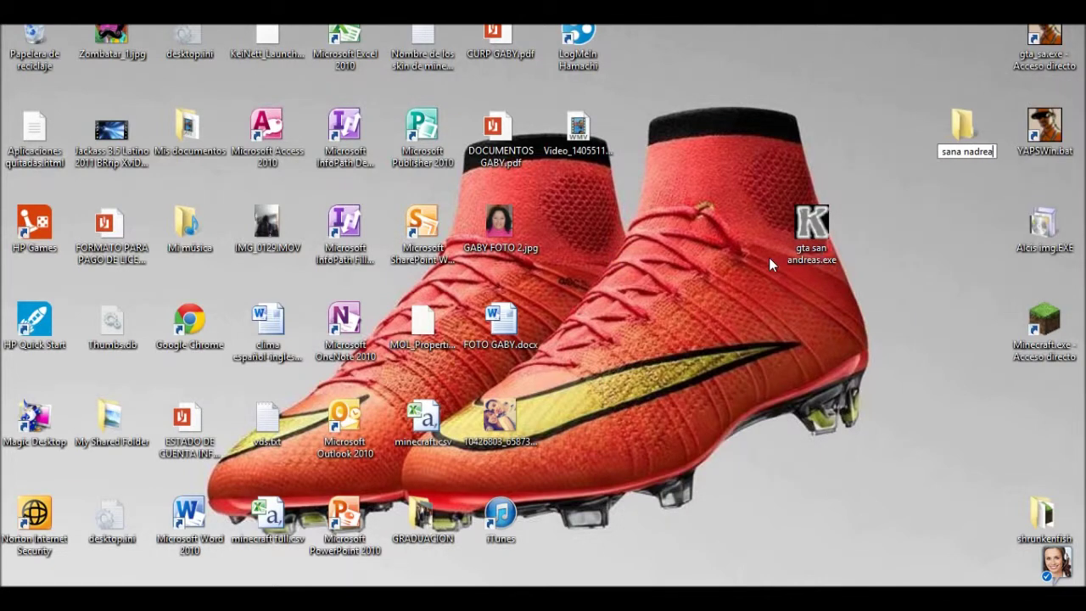
key("Return")
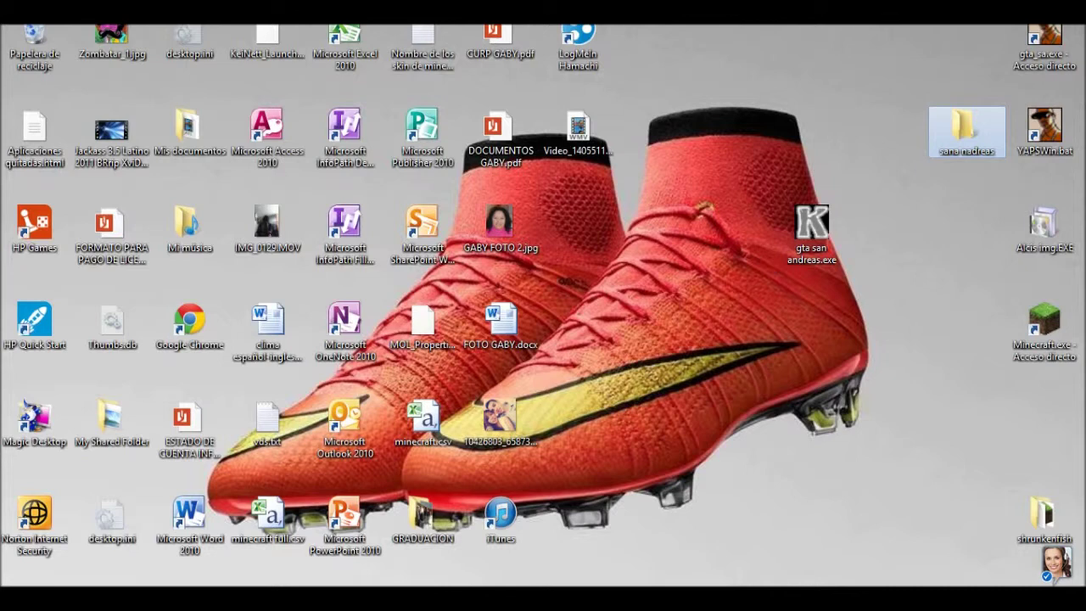
Move gta san andreas.exe from the desktop into the "sana nadreas" folder and maximize the folder window.
double_click(963, 127)
left_click_drag(812, 225, 337, 223)
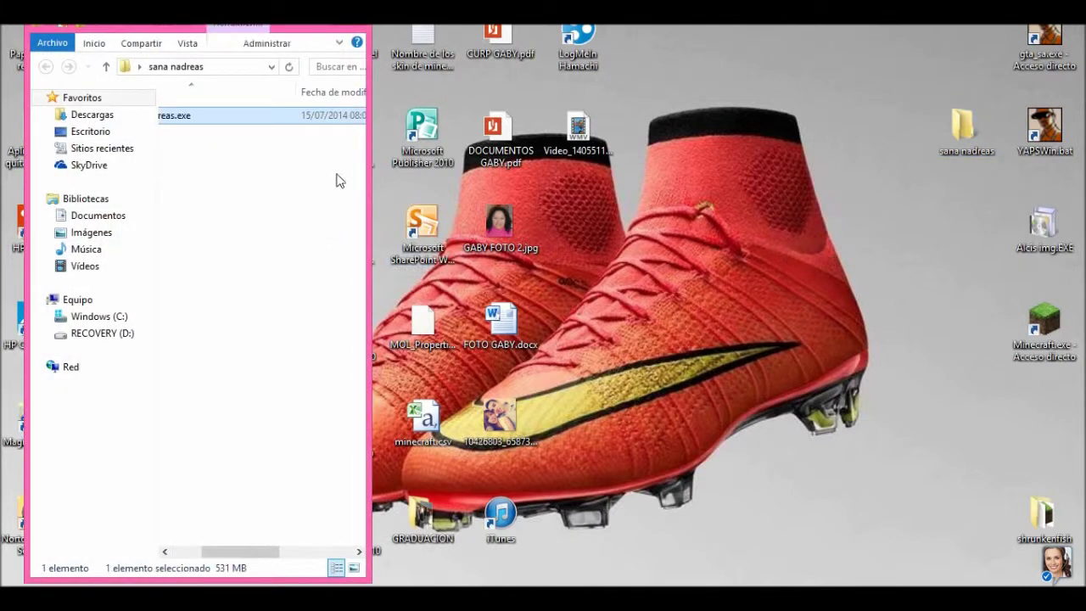
left_click(328, 31)
left_click(283, 173)
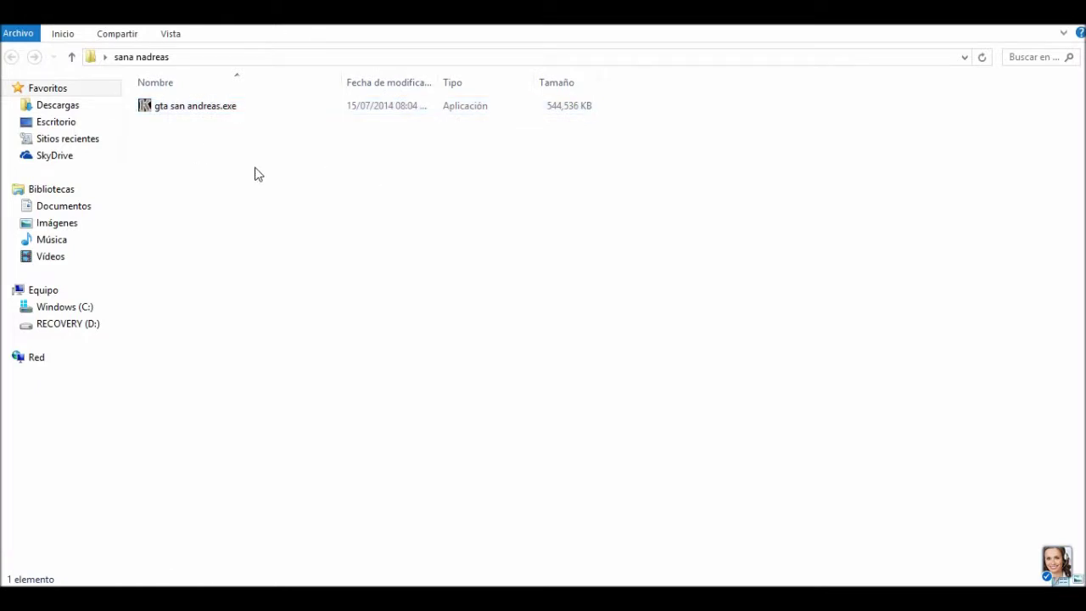
Run gta san andreas.exe and extract the game files, keeping the "sana nadreas" desktop folder as the destination.
left_click(235, 113)
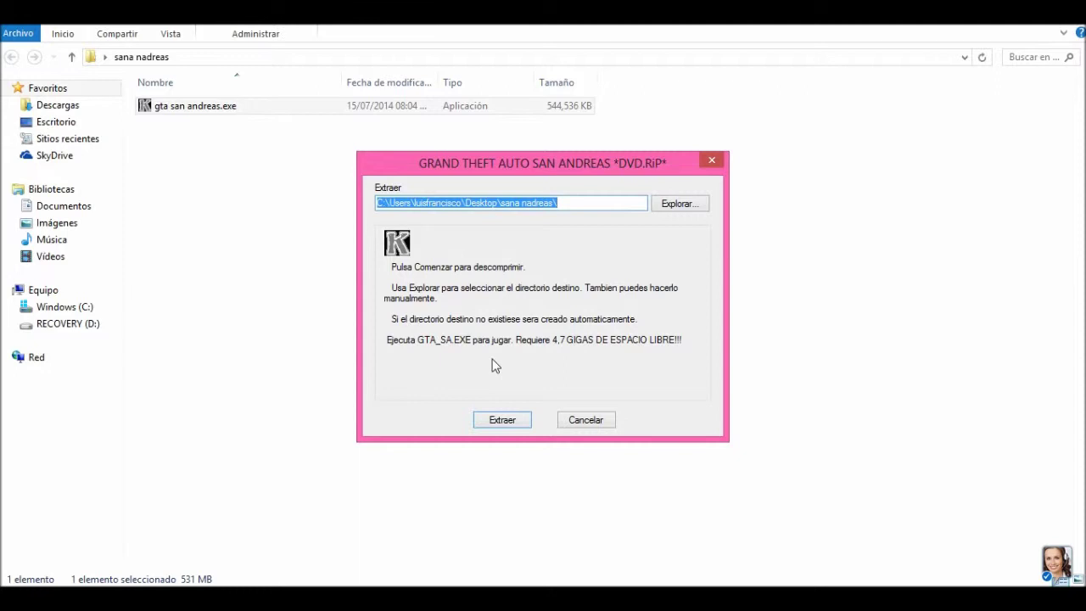
left_click(672, 204)
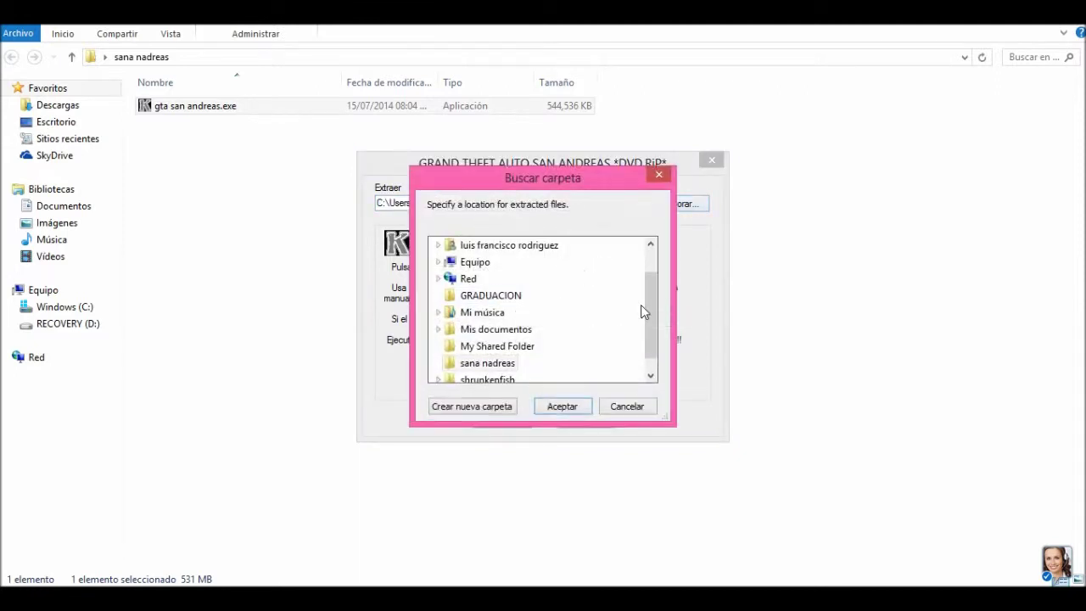
left_click_drag(652, 311, 660, 257)
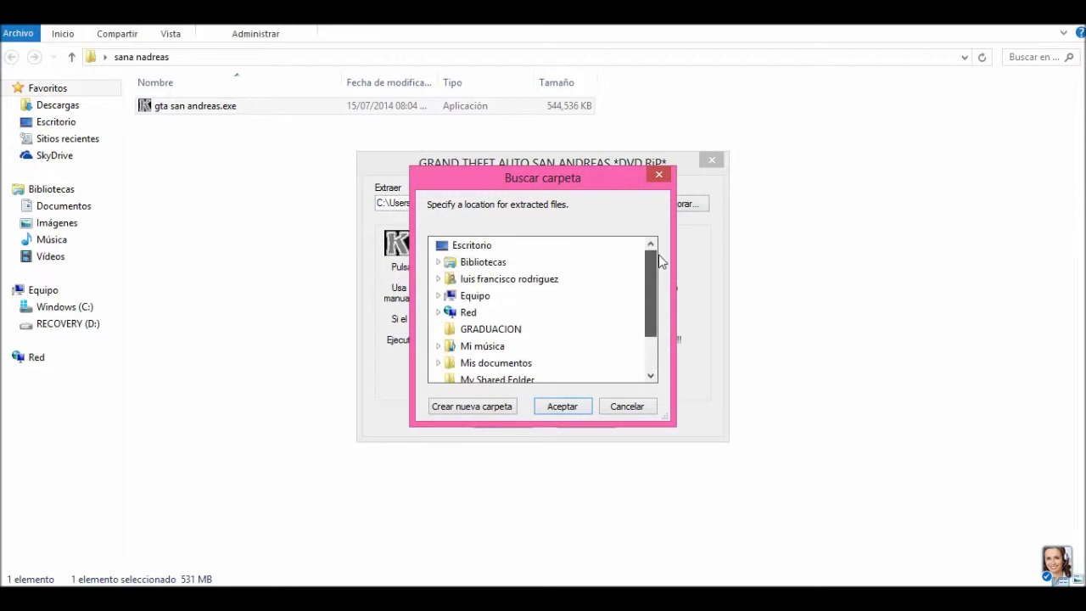
left_click(626, 406)
left_click(509, 424)
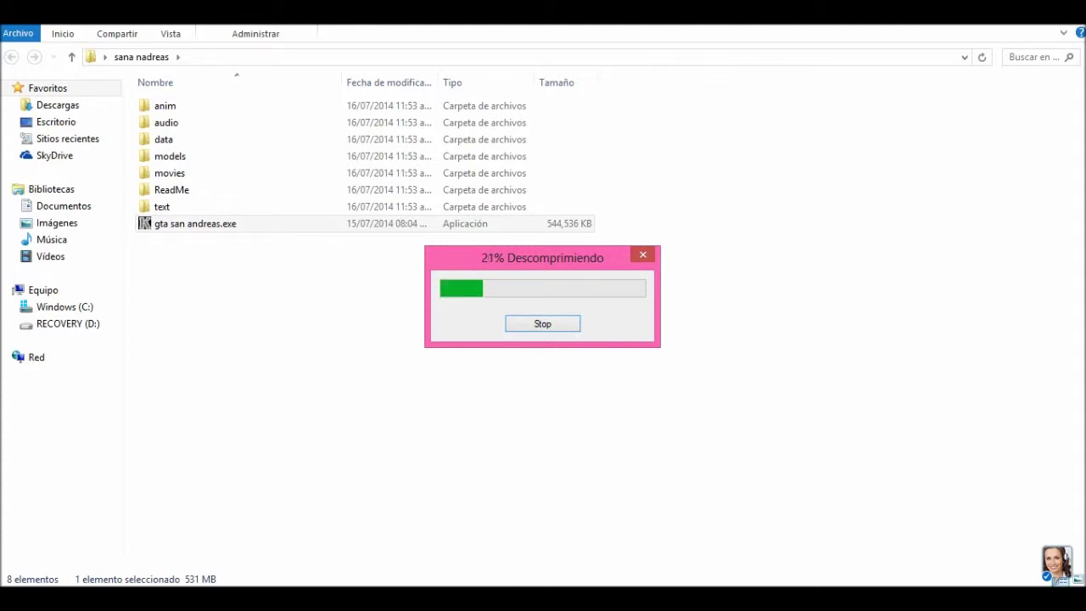
left_click(567, 475)
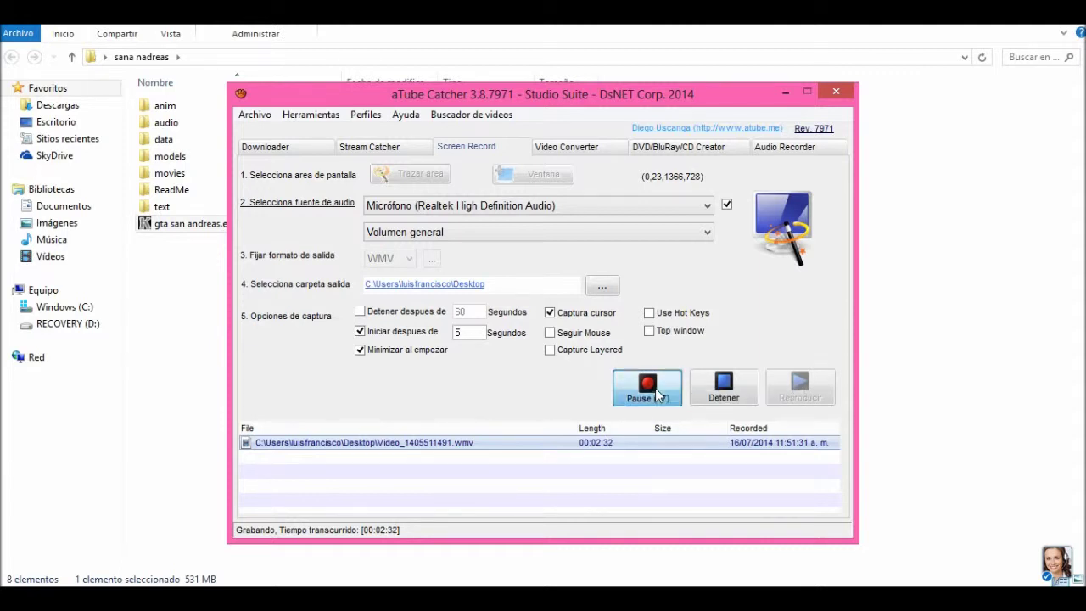
left_click(784, 93)
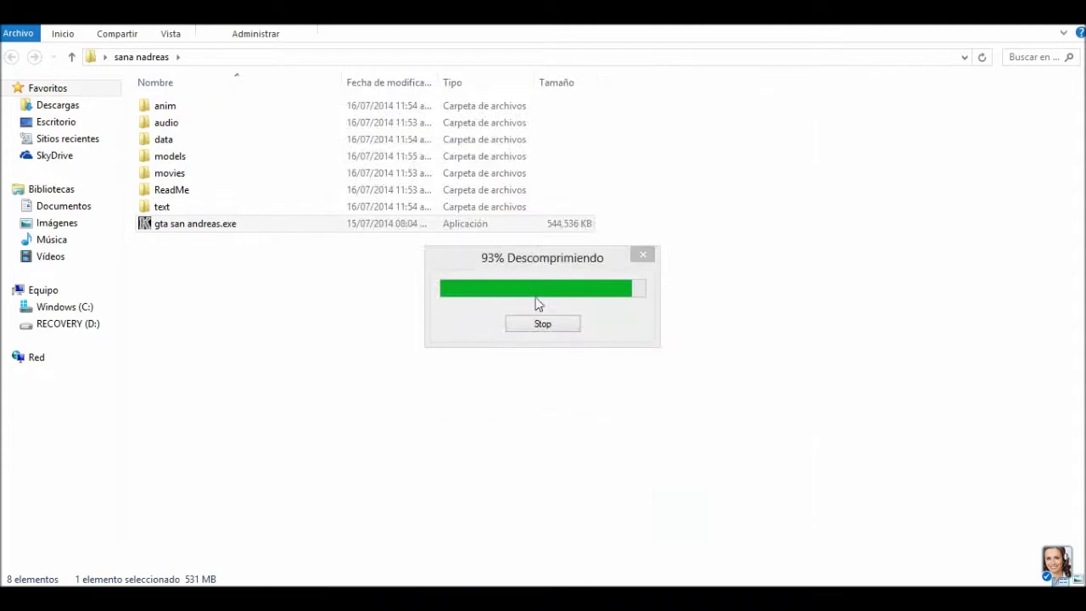
left_click(533, 295)
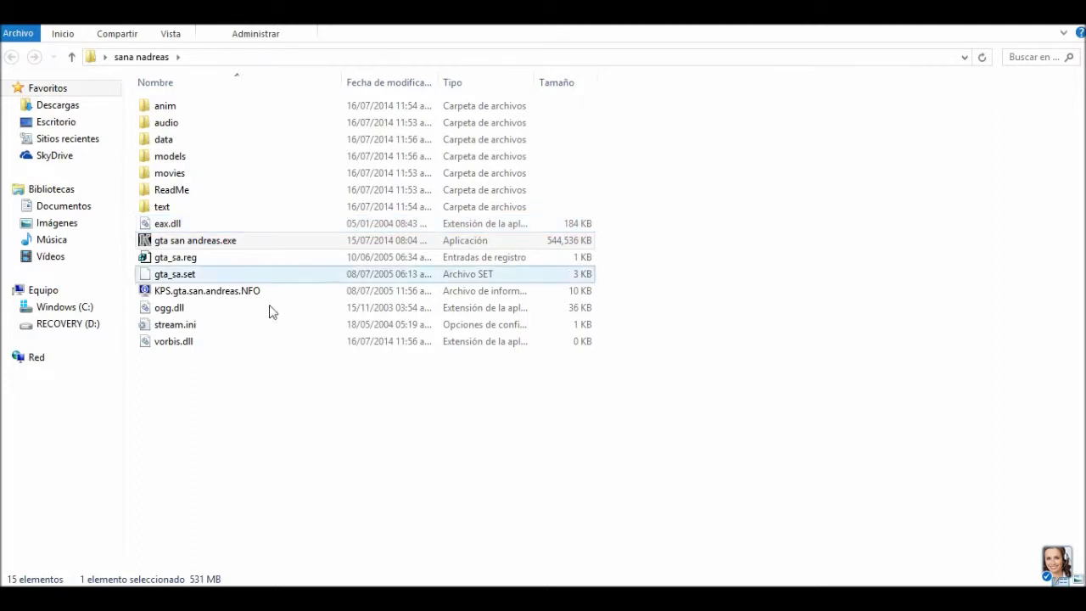
Locate the extracted gta_sa.exe among the files in the "sana nadreas" folder.
left_click(209, 422)
left_click(196, 264)
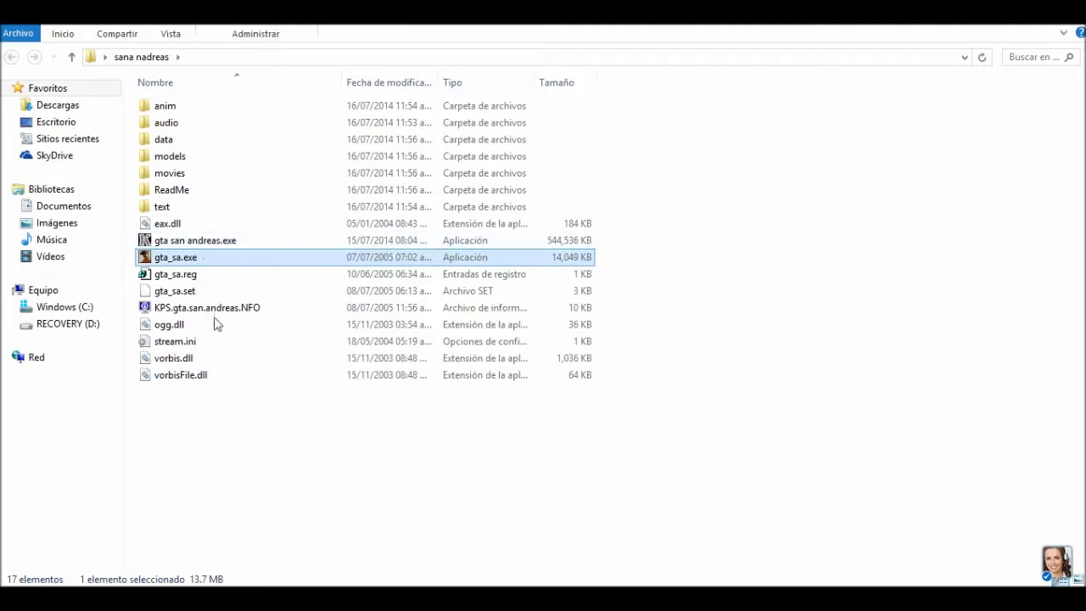
left_click(208, 417)
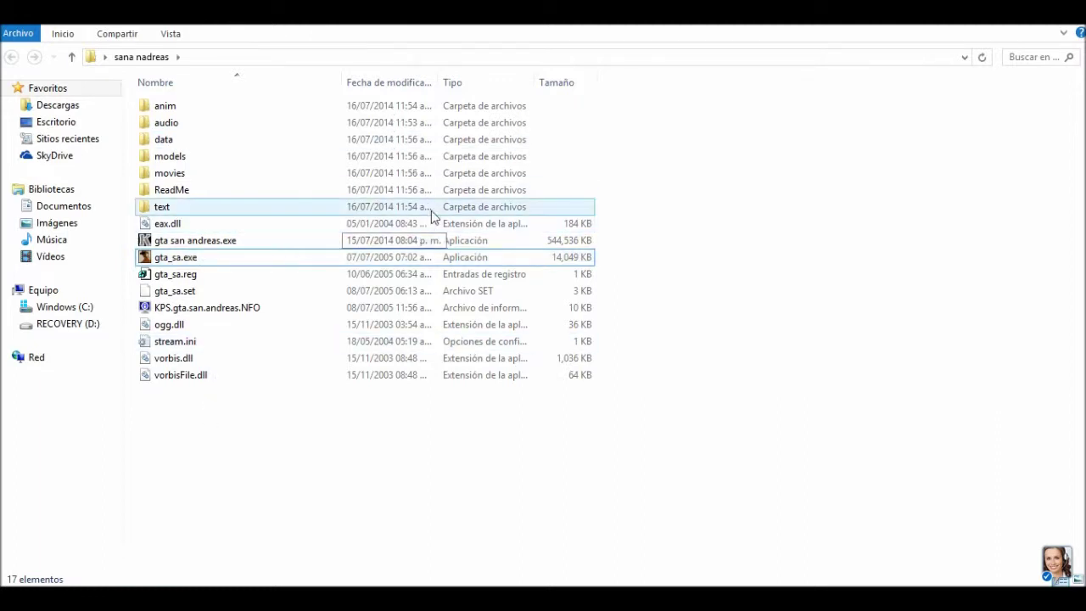
double_click(255, 240)
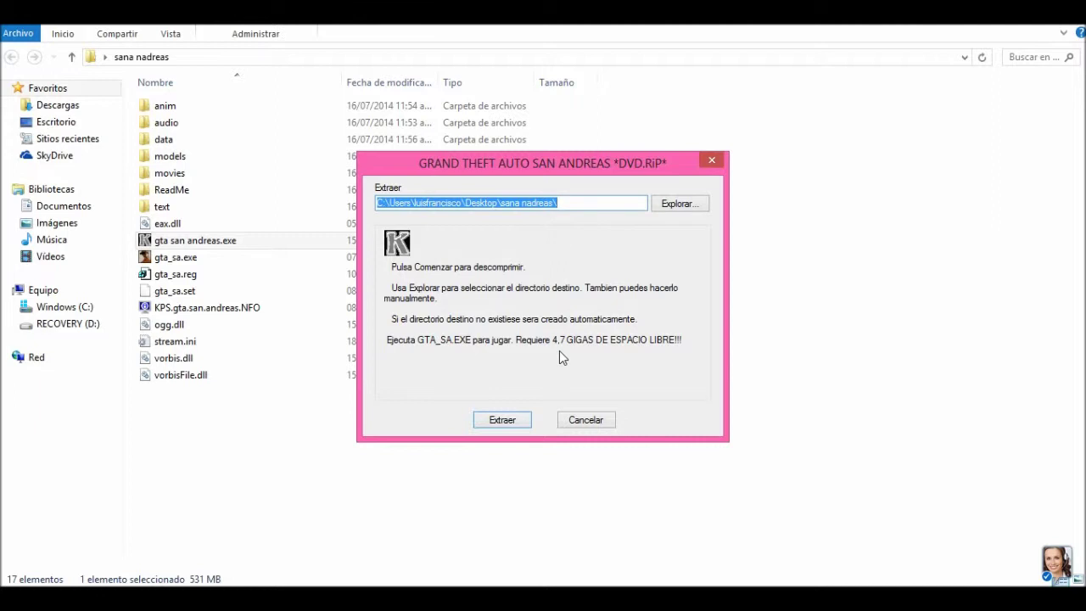
left_click(580, 421)
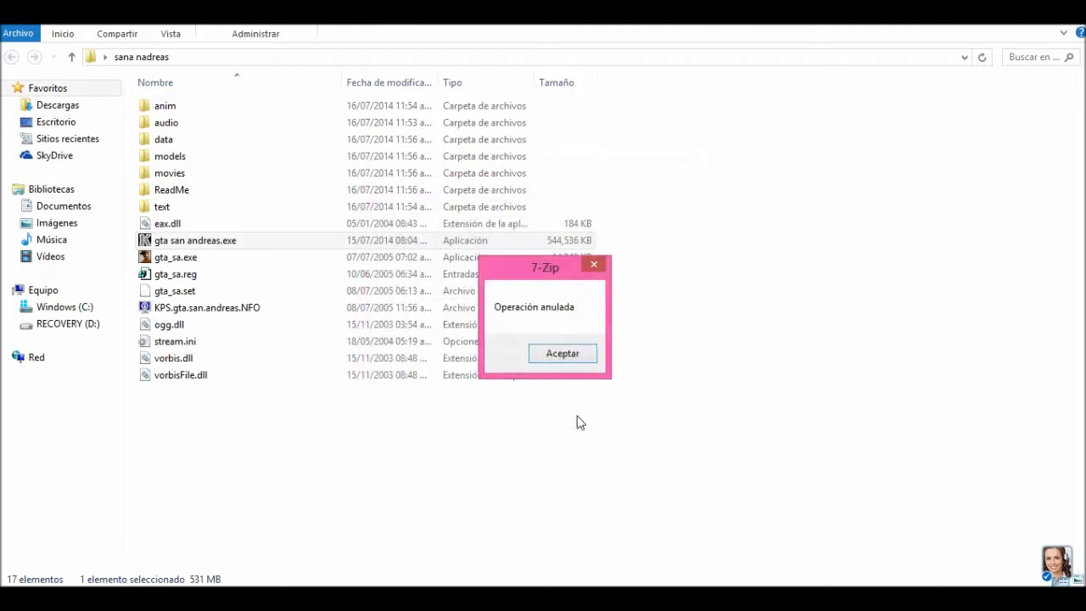
left_click(568, 357)
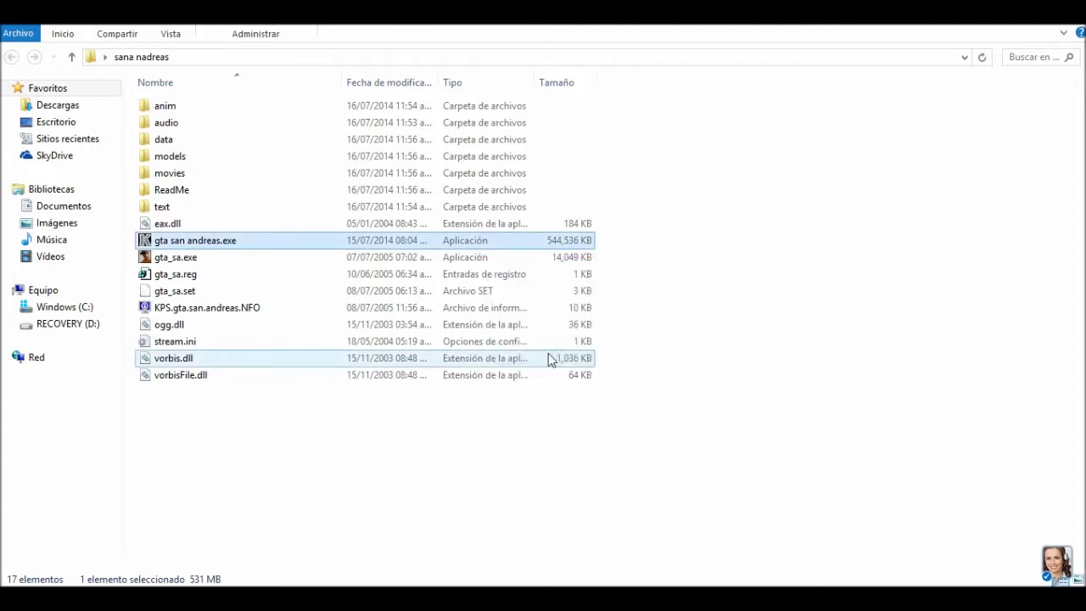
left_click(289, 413)
Switch to the running GTA: San Andreas game and resume play from the pause menu.
key("alt+Tab")
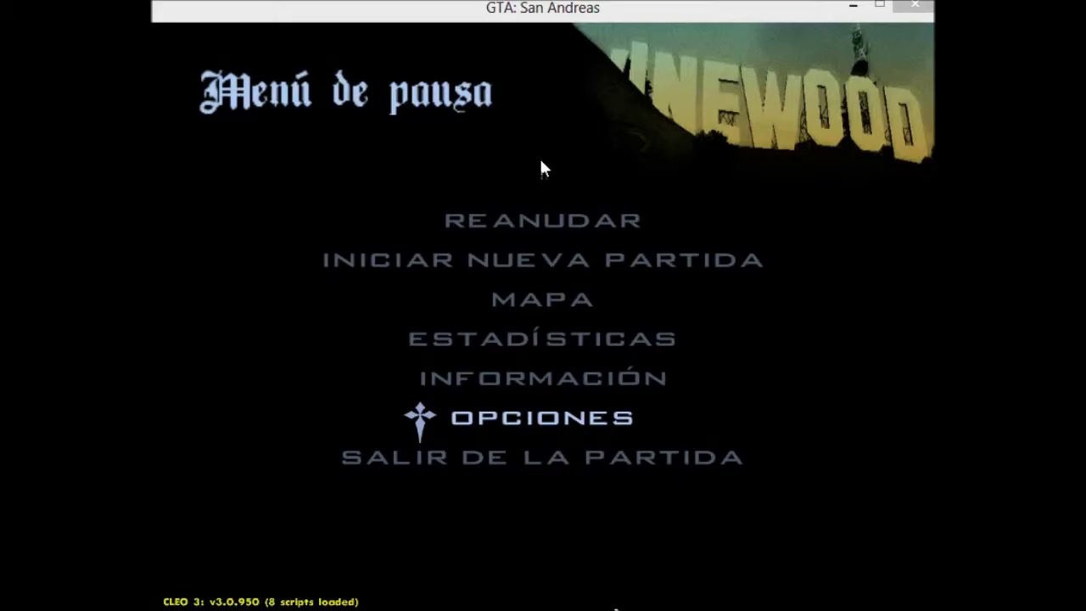
left_click(479, 44)
key("Return")
key("Escape")
key("Escape")
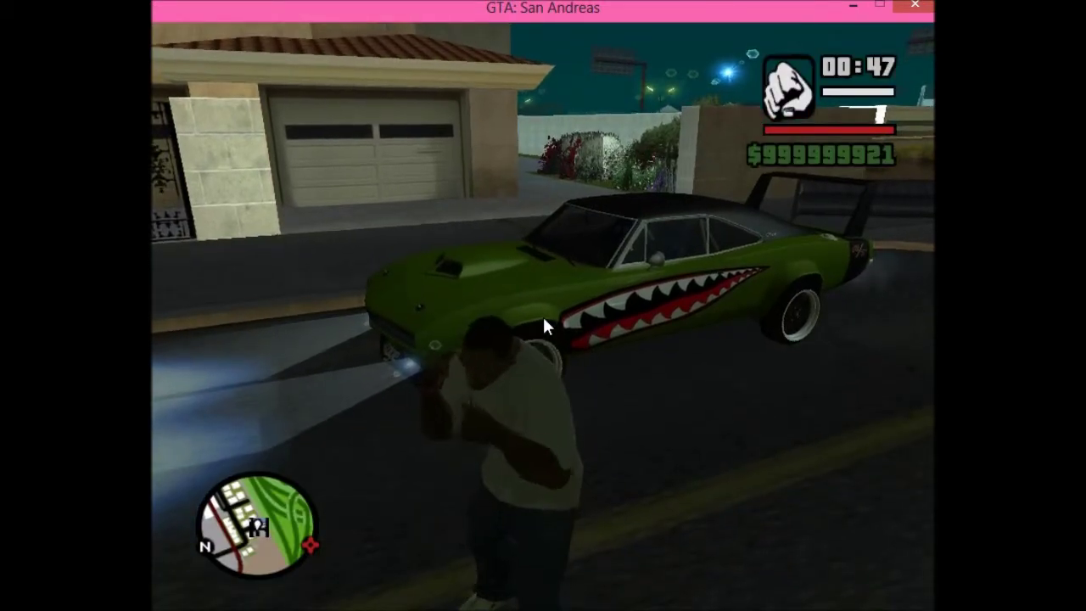
Run the character around the parked green car and along the street in front of the houses.
key("w")
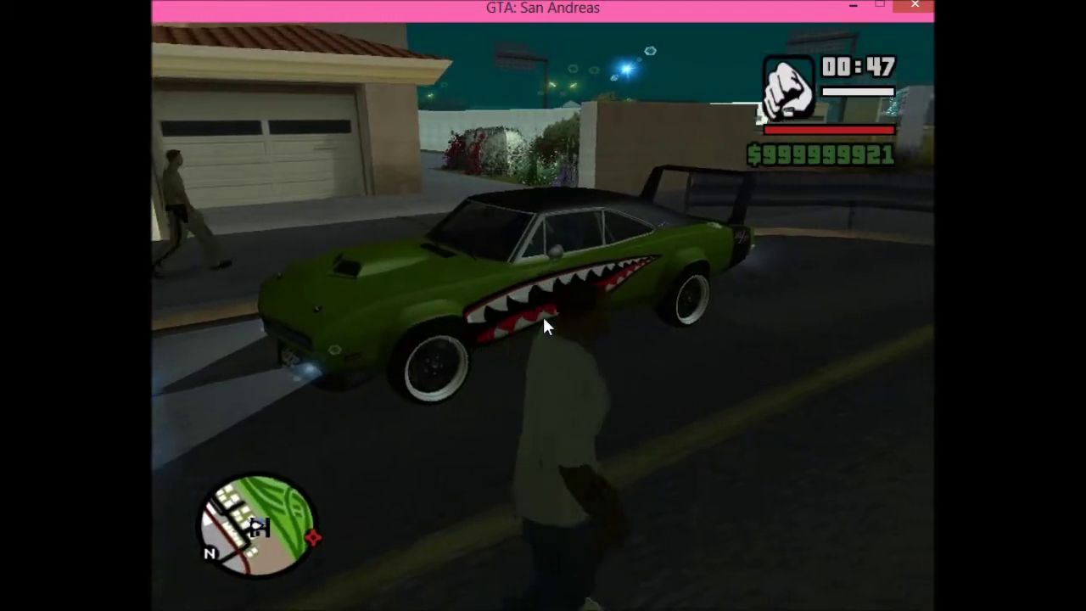
key("a")
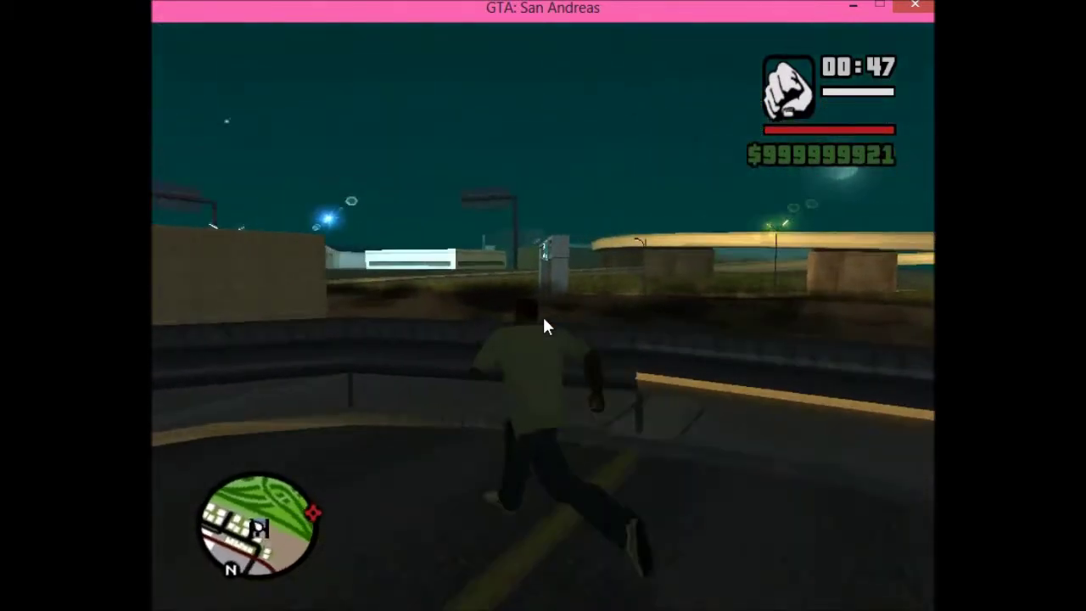
key("a")
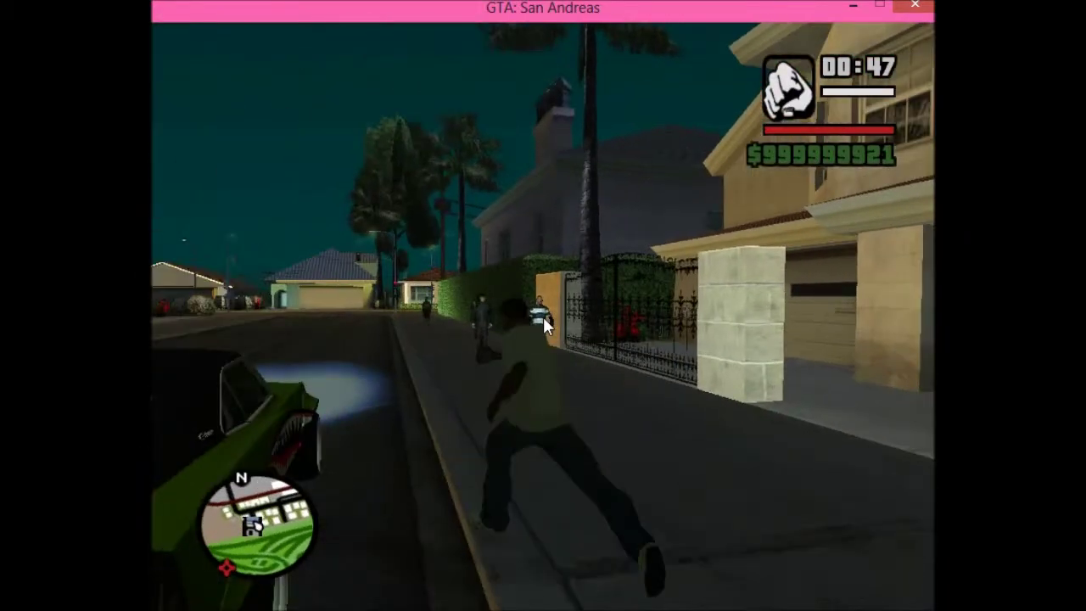
key("a")
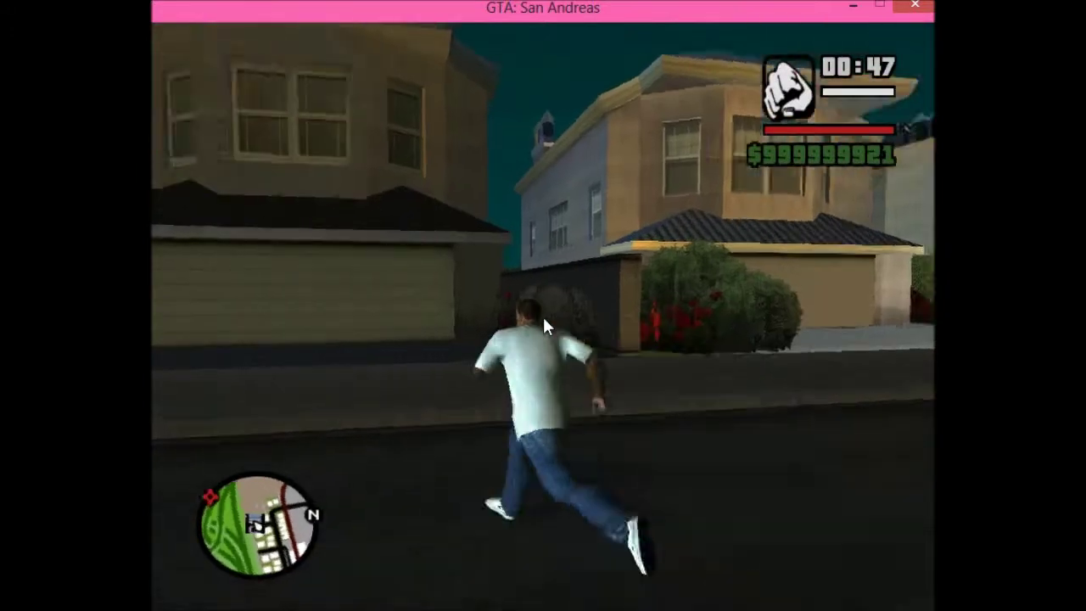
key("a")
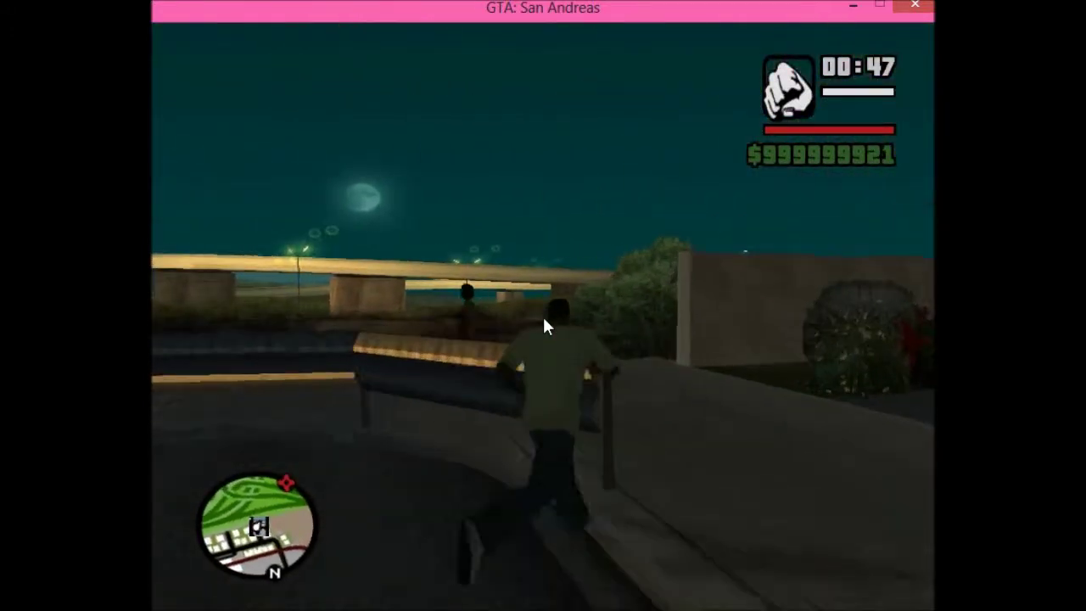
key("d")
key("a")
key("a")
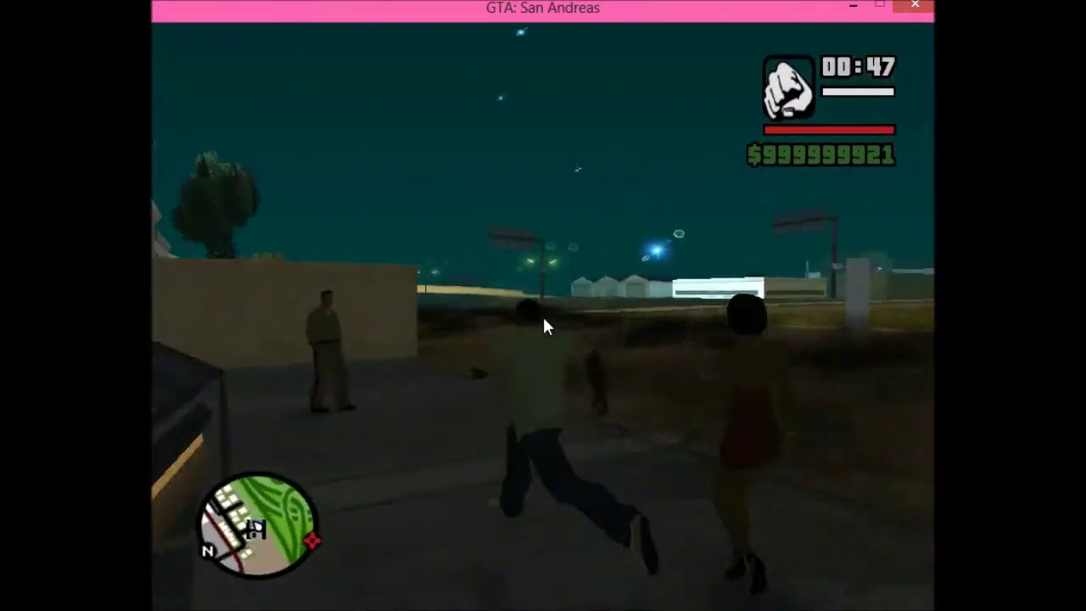
key("a")
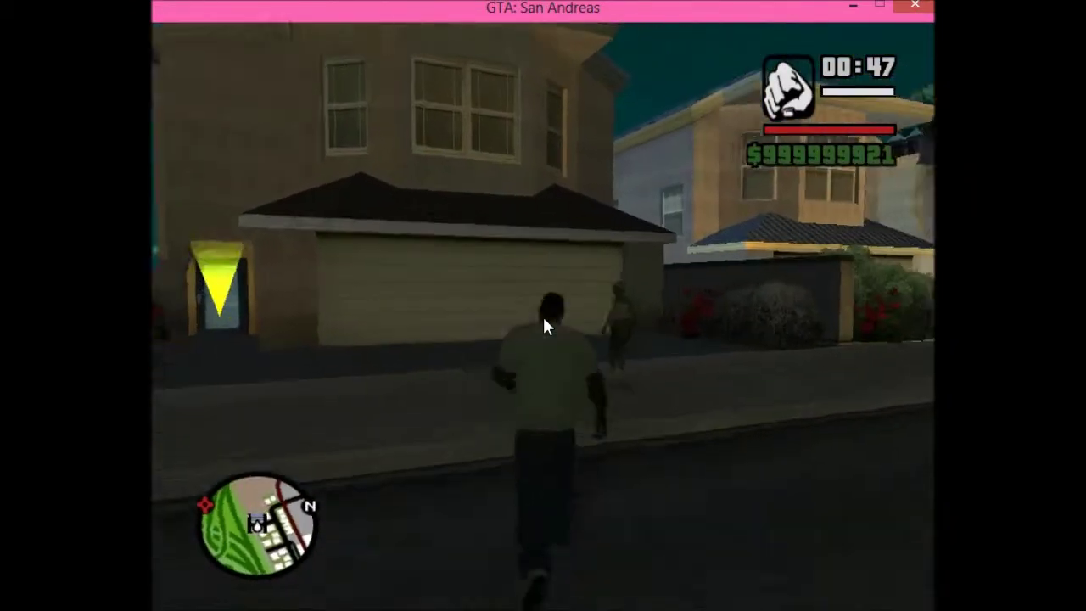
Get into the green car and drive it up the street, making a handbrake right turn at the intersection.
key("Escape")
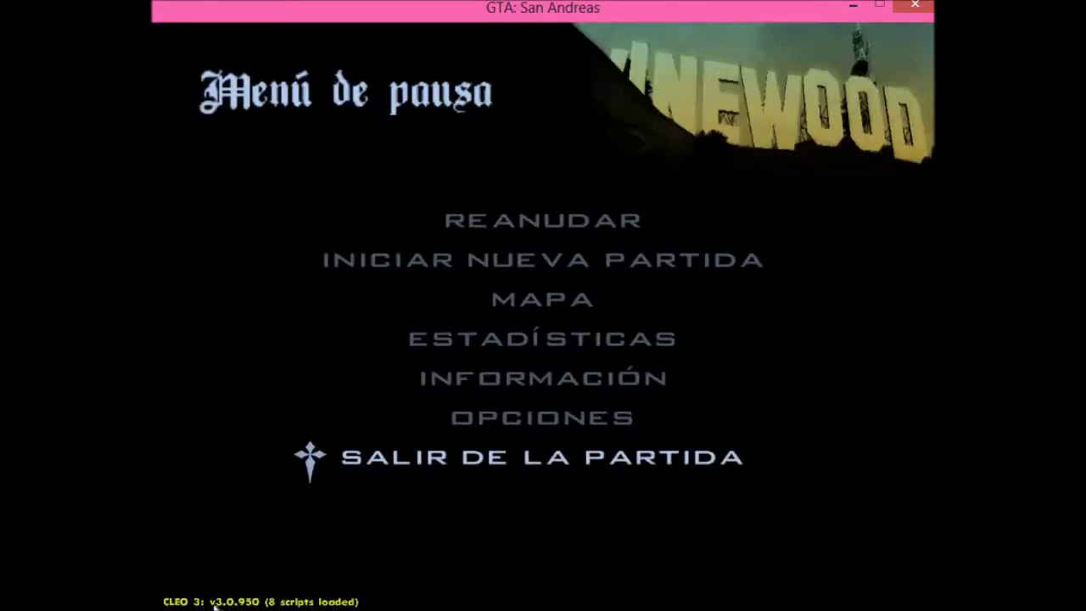
key("Escape")
key("w")
key("f")
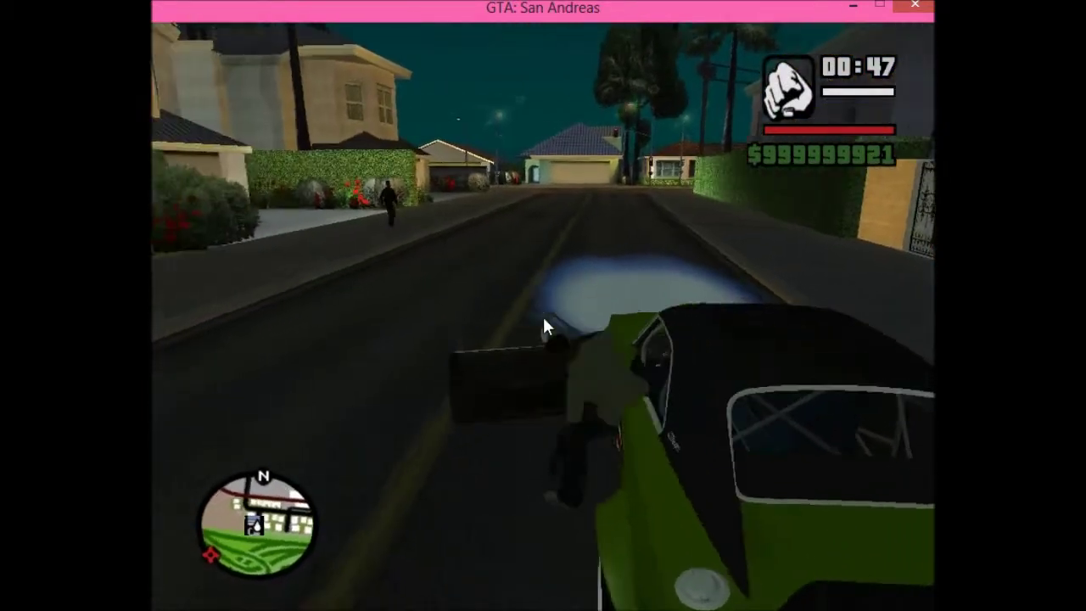
key("w")
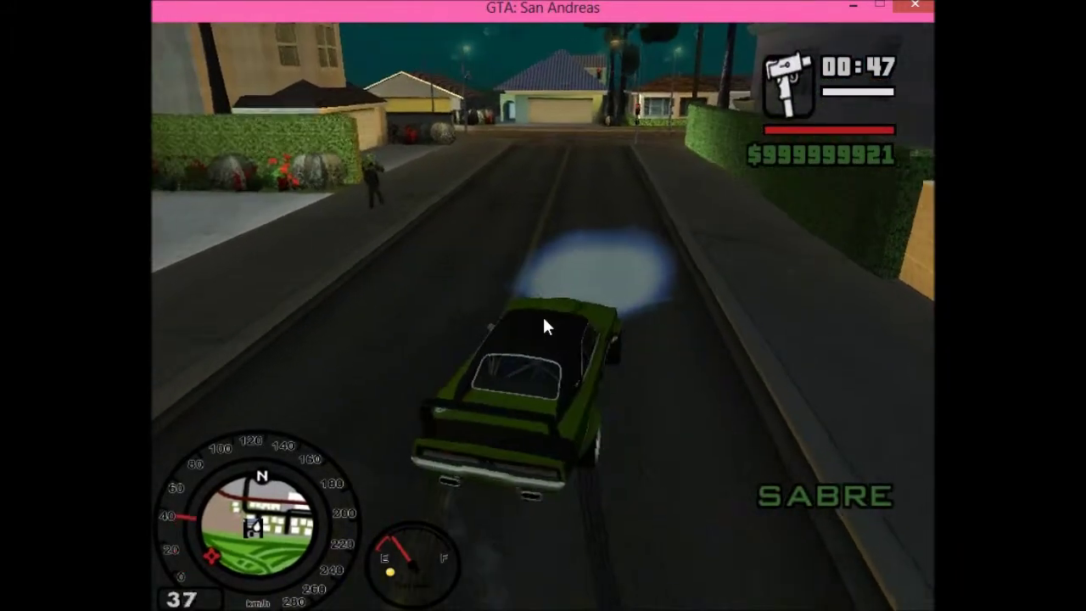
key("w")
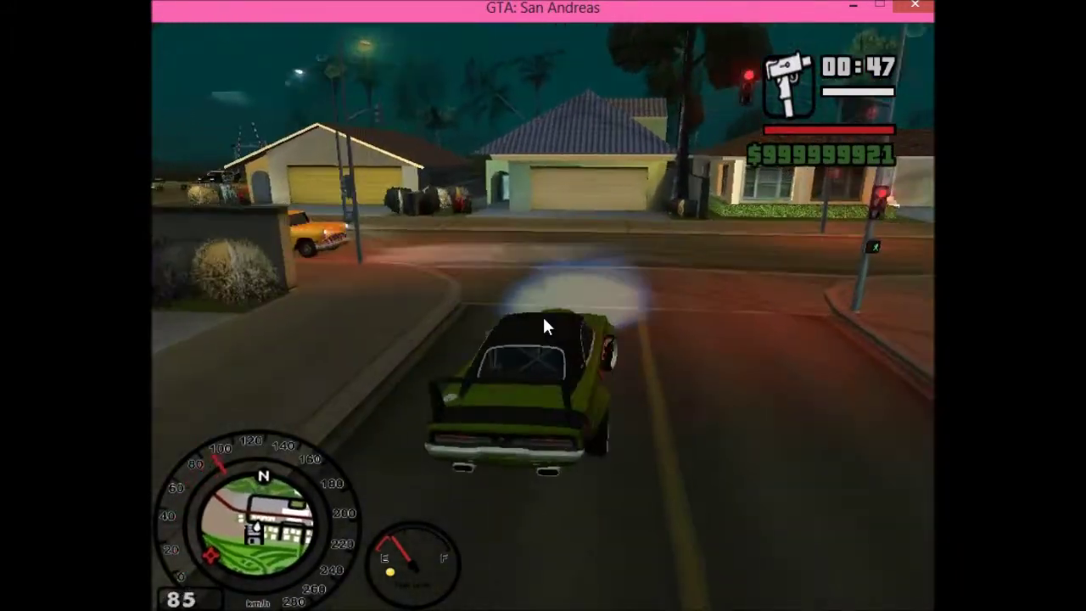
key("d")
key("space")
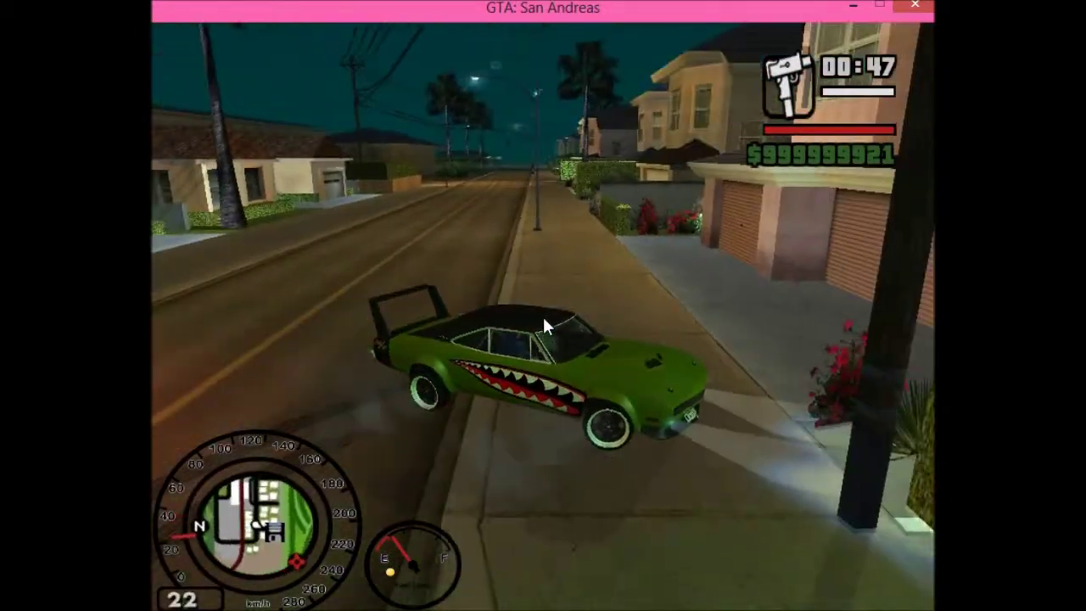
Steer the car back onto the road, drive past the intersections and stop it on the sidewalk beside the houses.
key("s")
key("a")
key("w")
key("d")
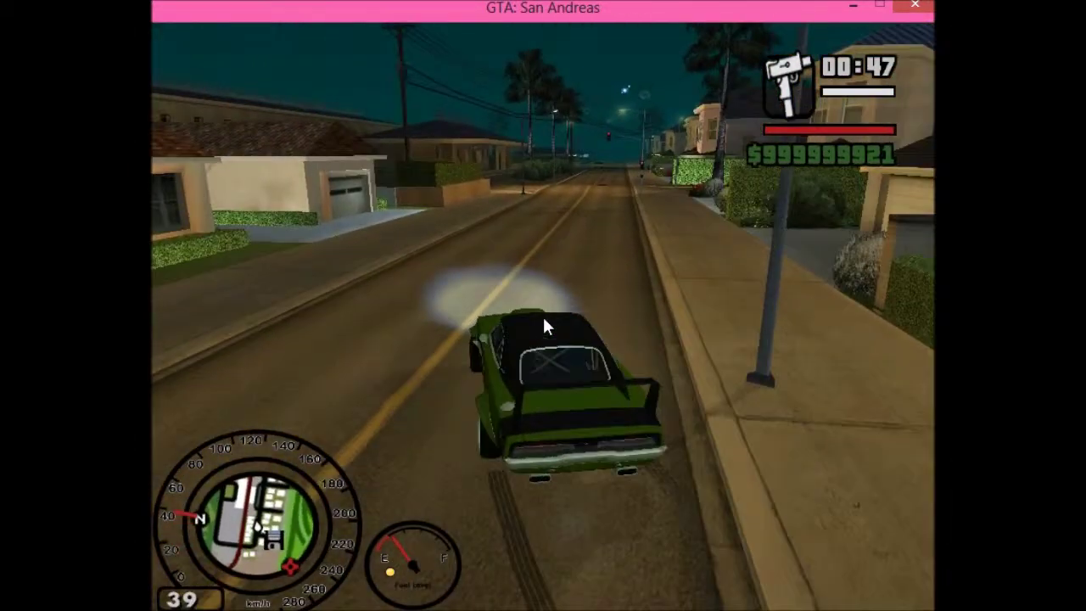
key("w")
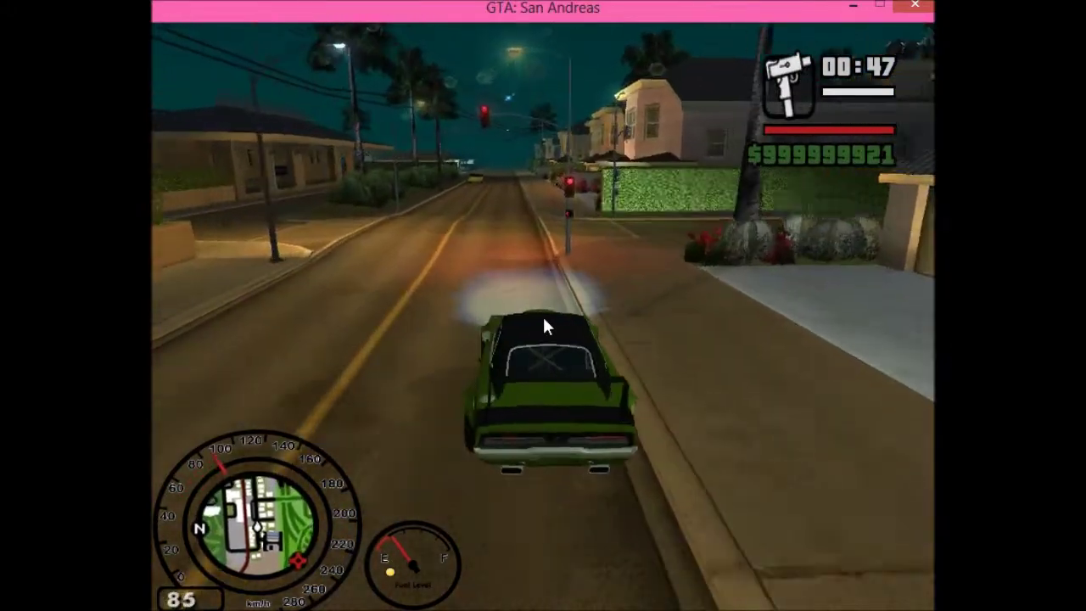
key("w")
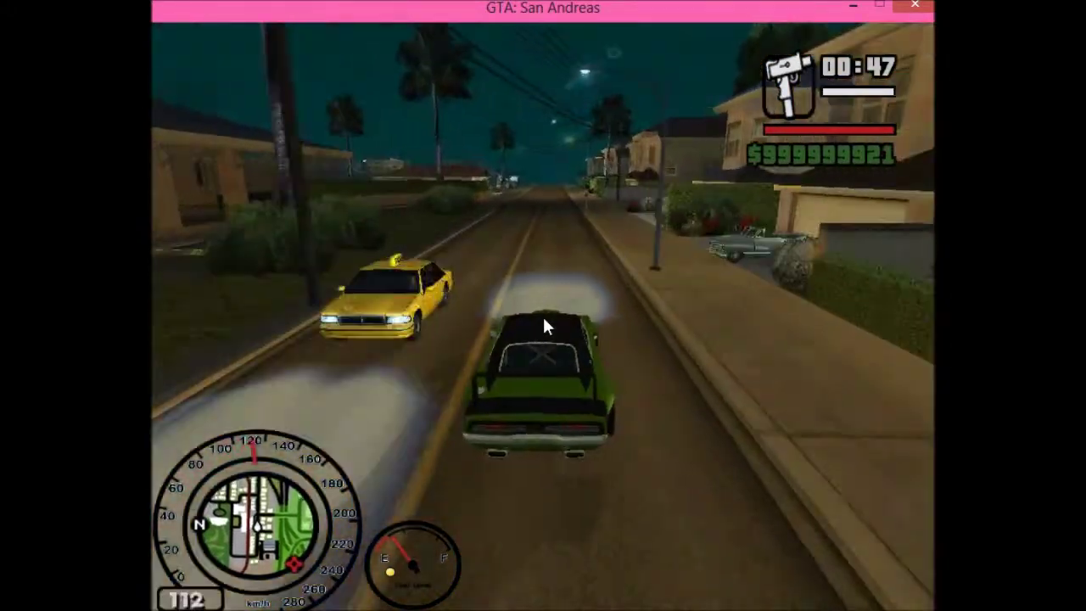
key("w")
key("s")
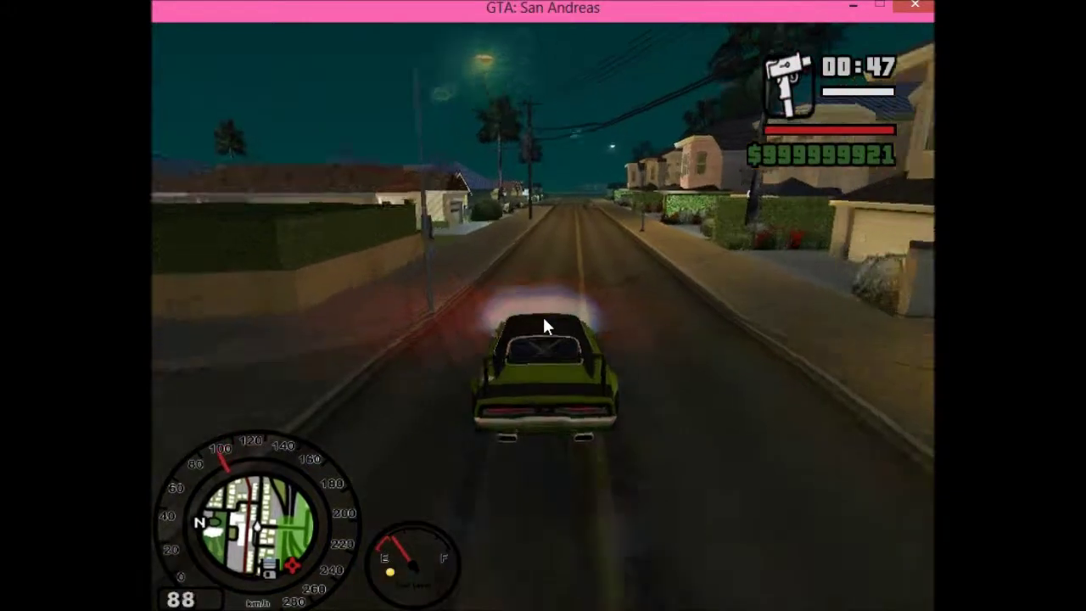
key("d")
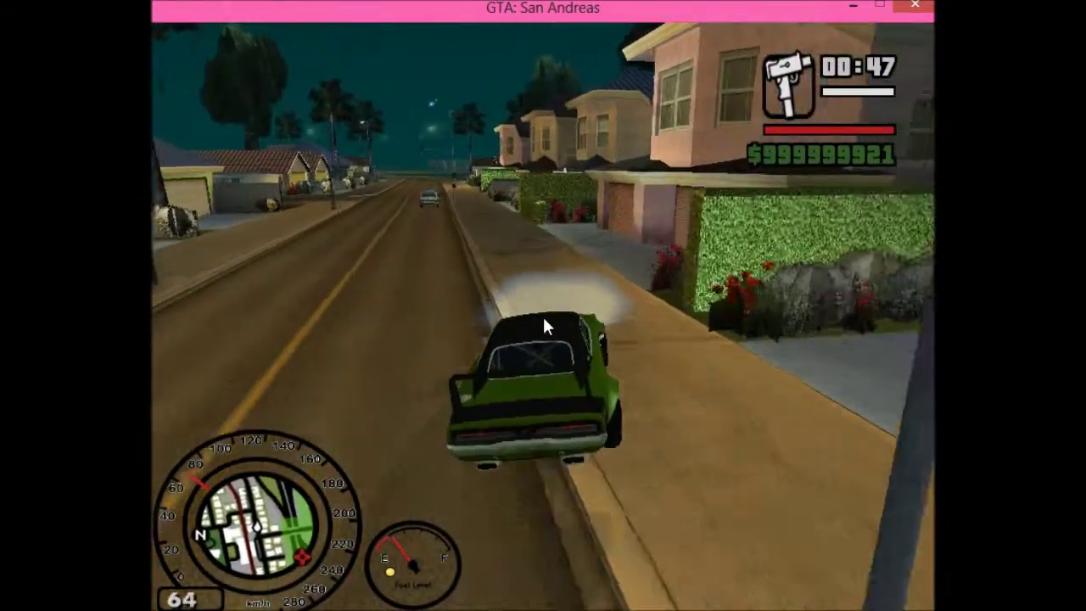
key("a")
key("space")
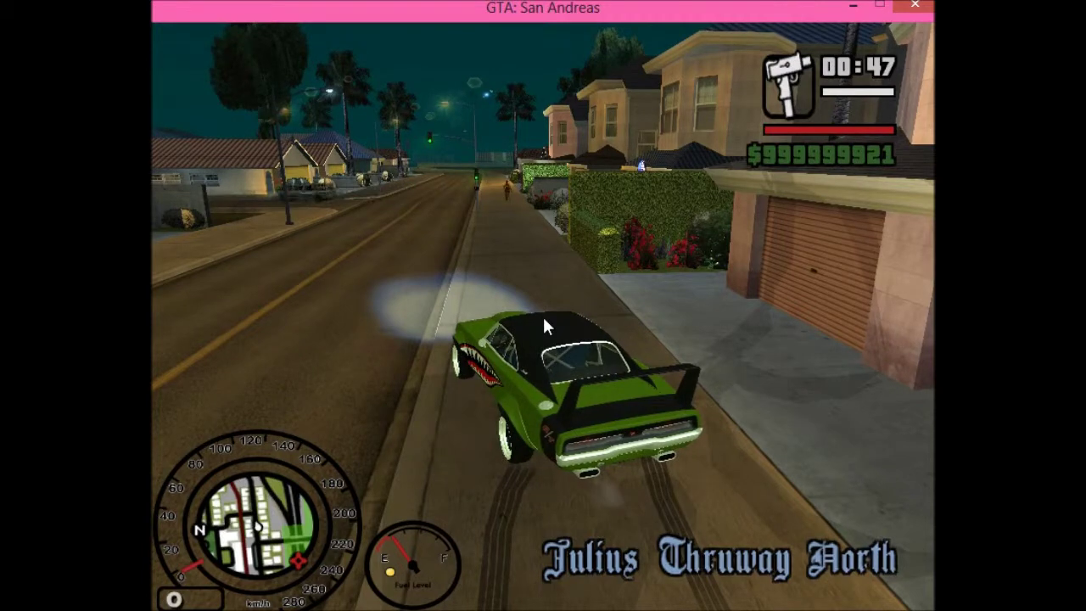
Get out of the green car and open the game mod's numbered selection prompt.
key("f")
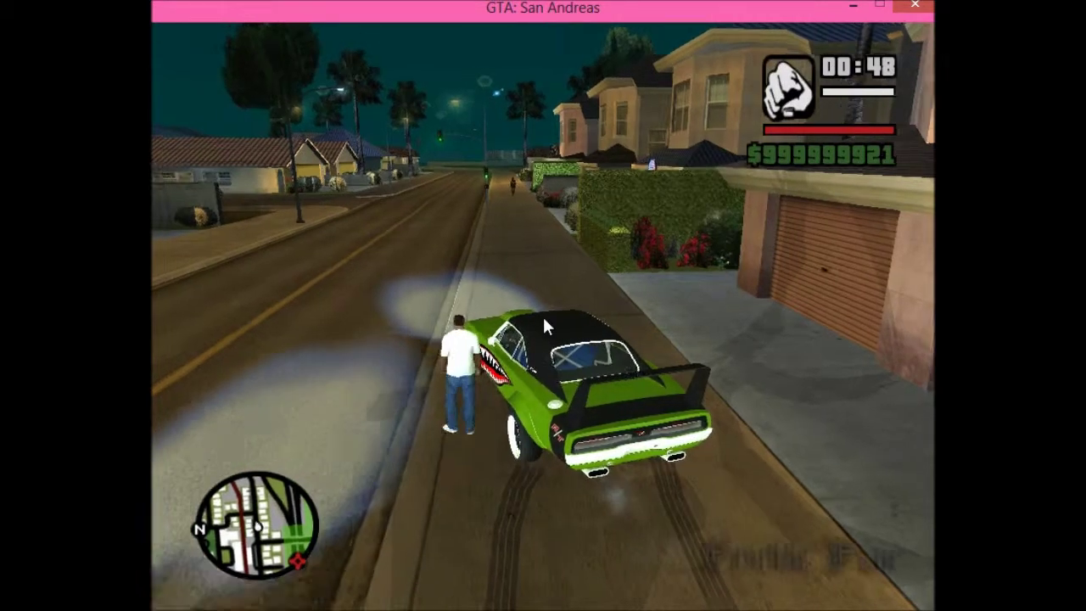
key("w")
key("shift+c")
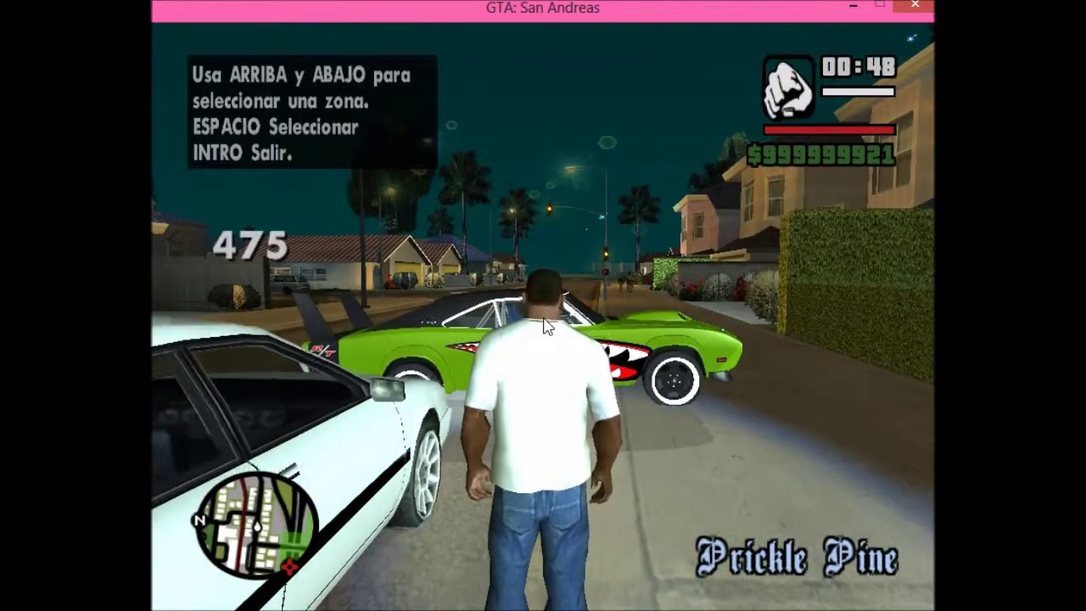